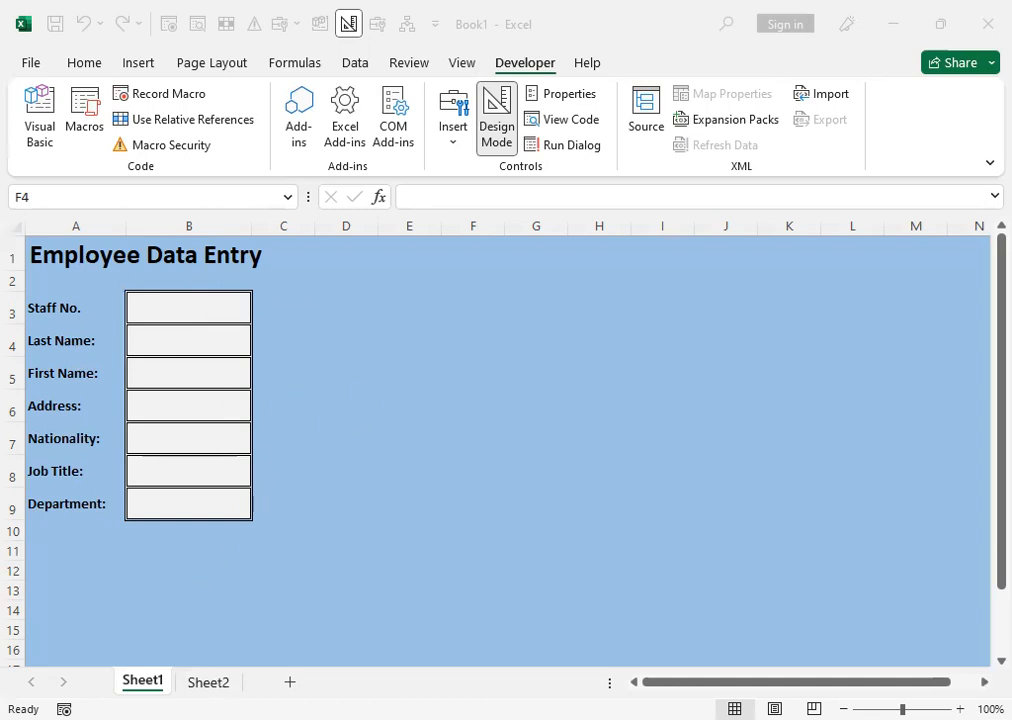
- Compare the Employee Masterlist columns on Sheet2 with the Employee Data Entry form fields on Sheet1
left_click(208, 682)
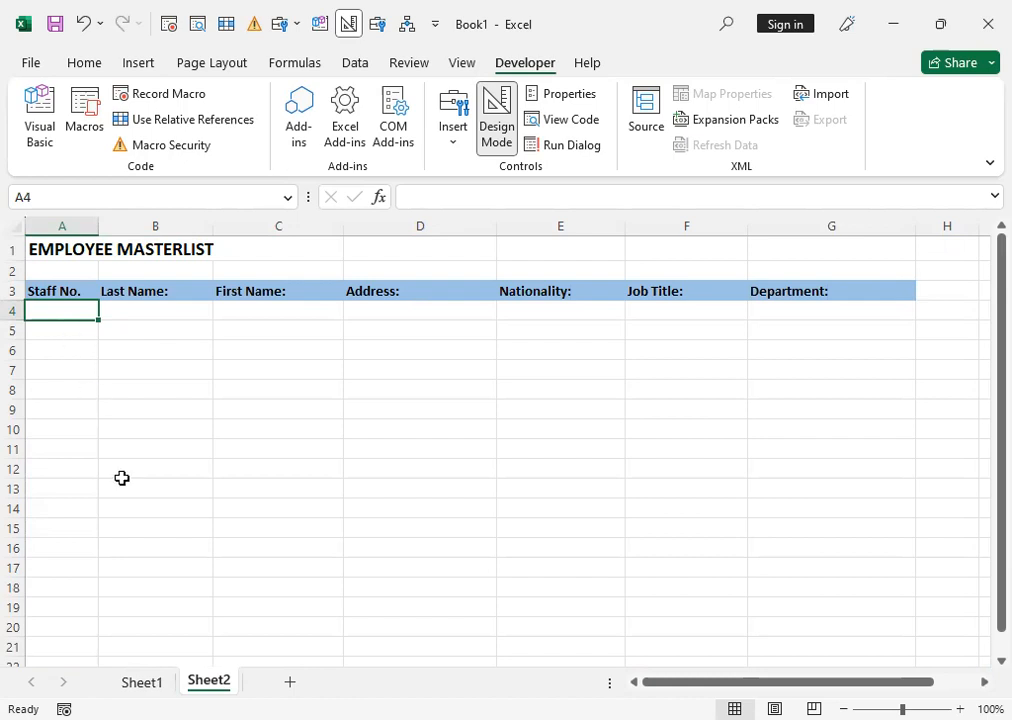
key("ctrl+Page_Up")
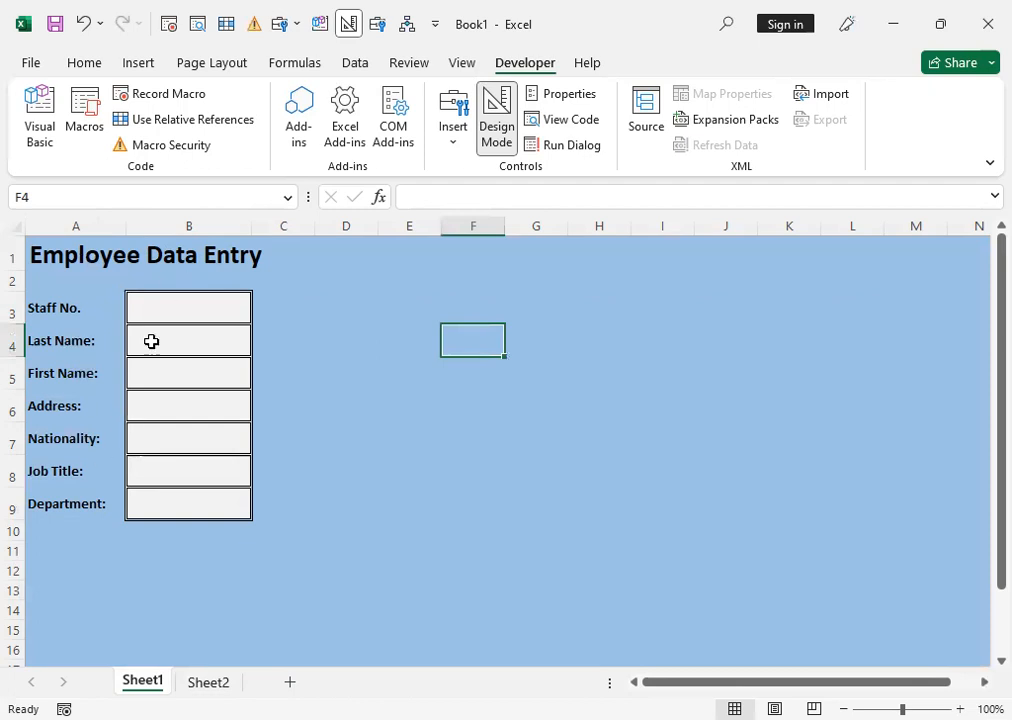
left_click(198, 684)
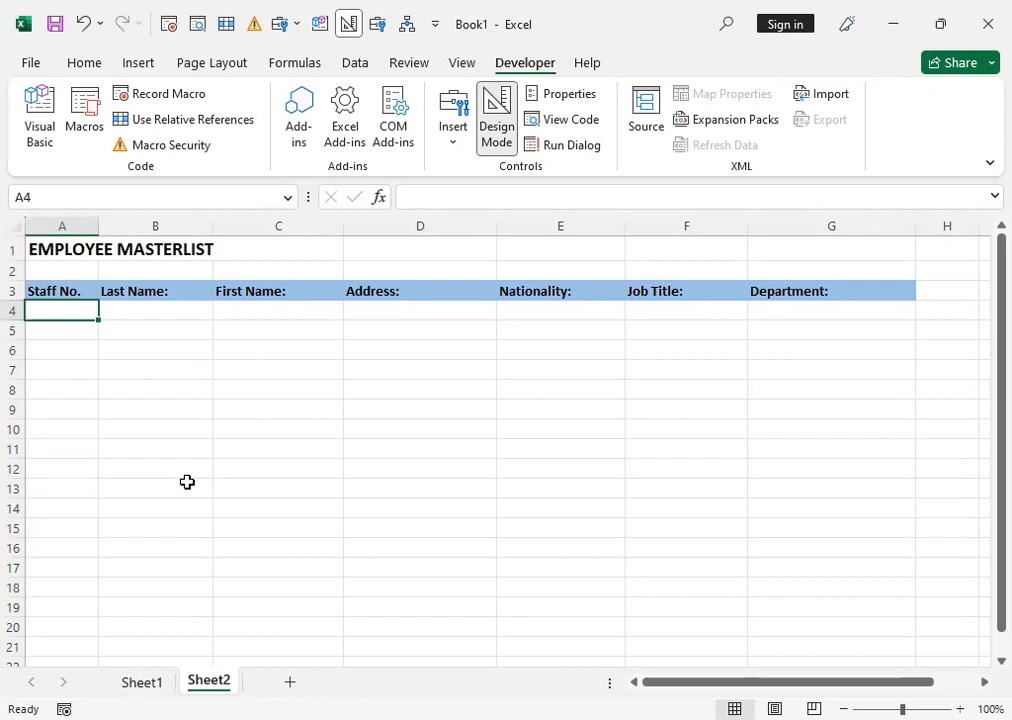
key("ctrl+Page_Up")
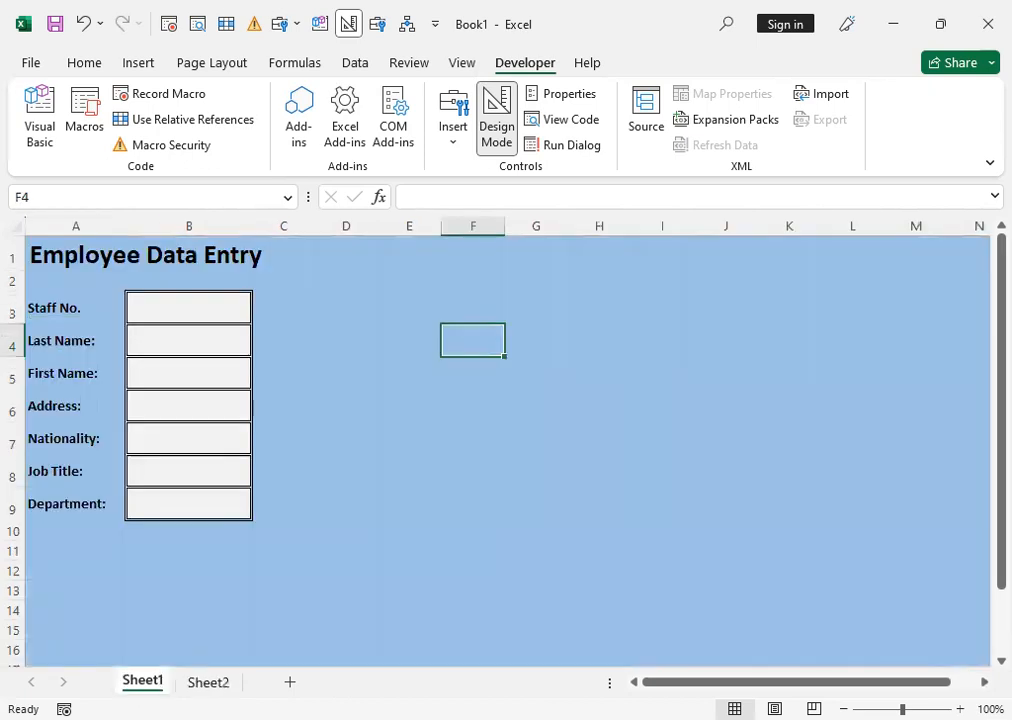
- Draw an ActiveX command button about 120 by 28 points on Sheet1, beside the Staff No. entry cell
left_click(70, 70)
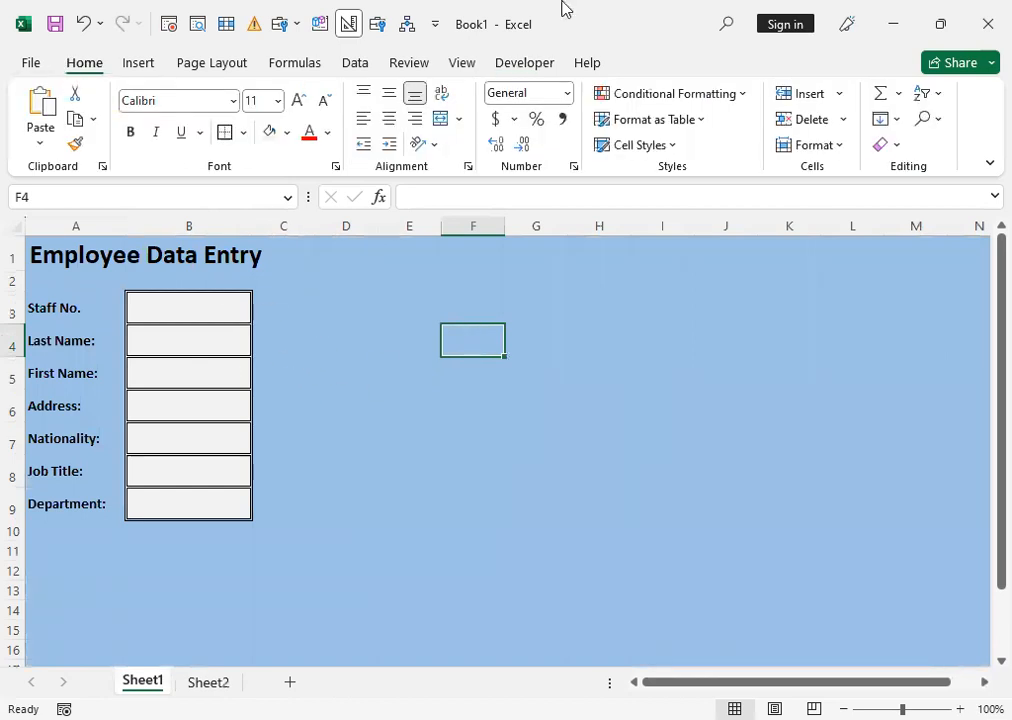
left_click(520, 64)
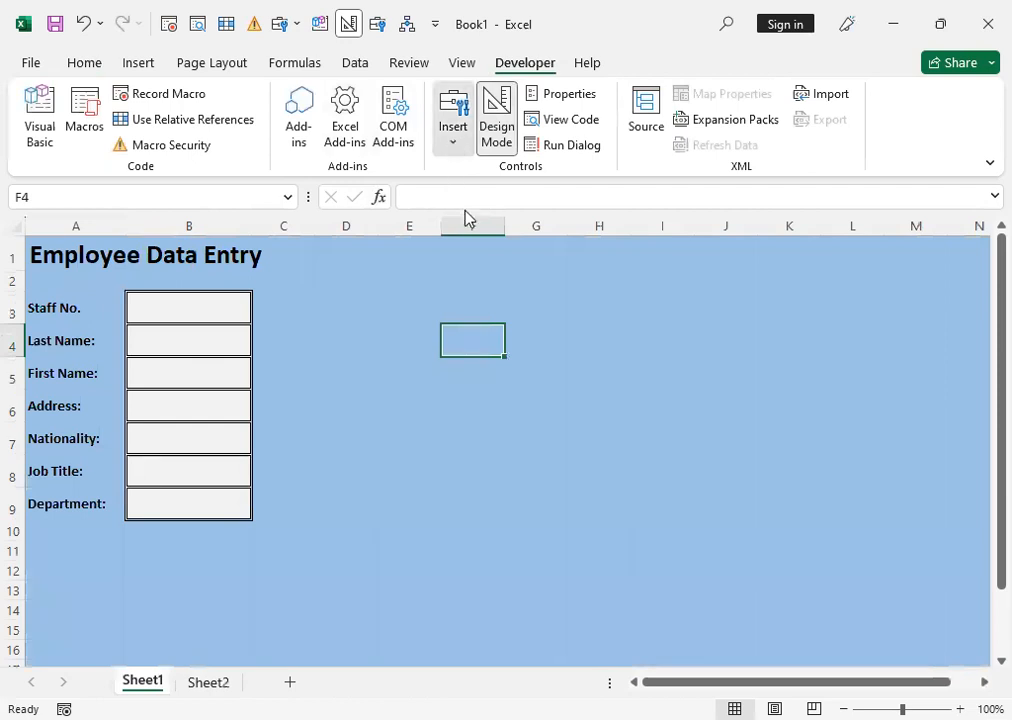
left_click(453, 120)
left_click(446, 272)
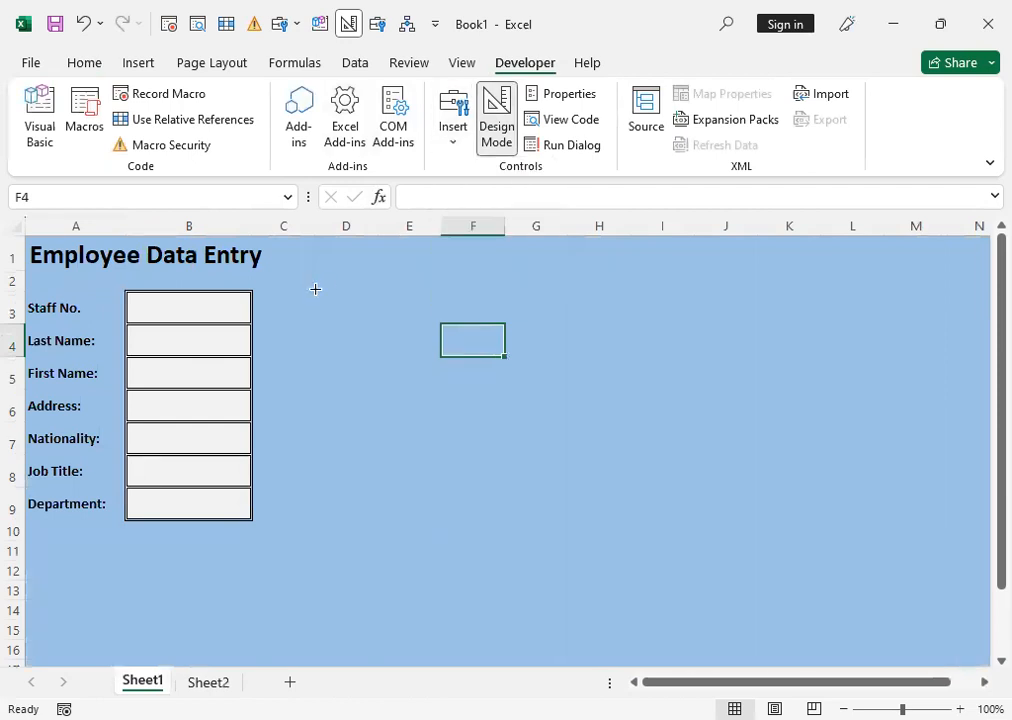
left_click_drag(298, 292, 457, 327)
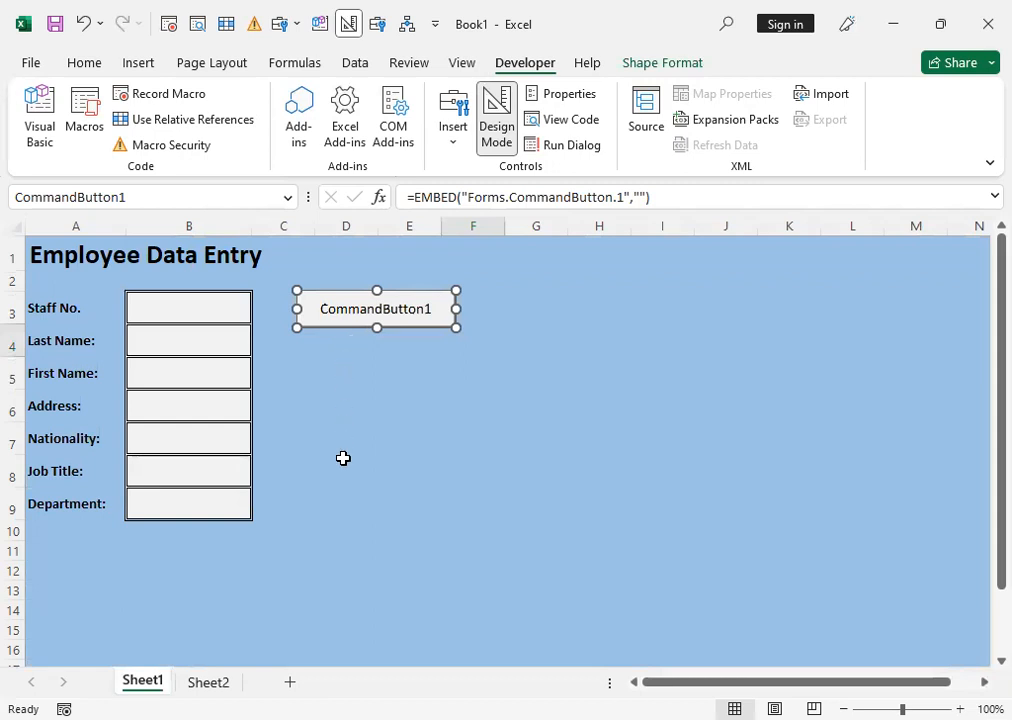
- Write Sheets("Sheet2").Select in the click event procedure of the Sheet1 command button
double_click(340, 329)
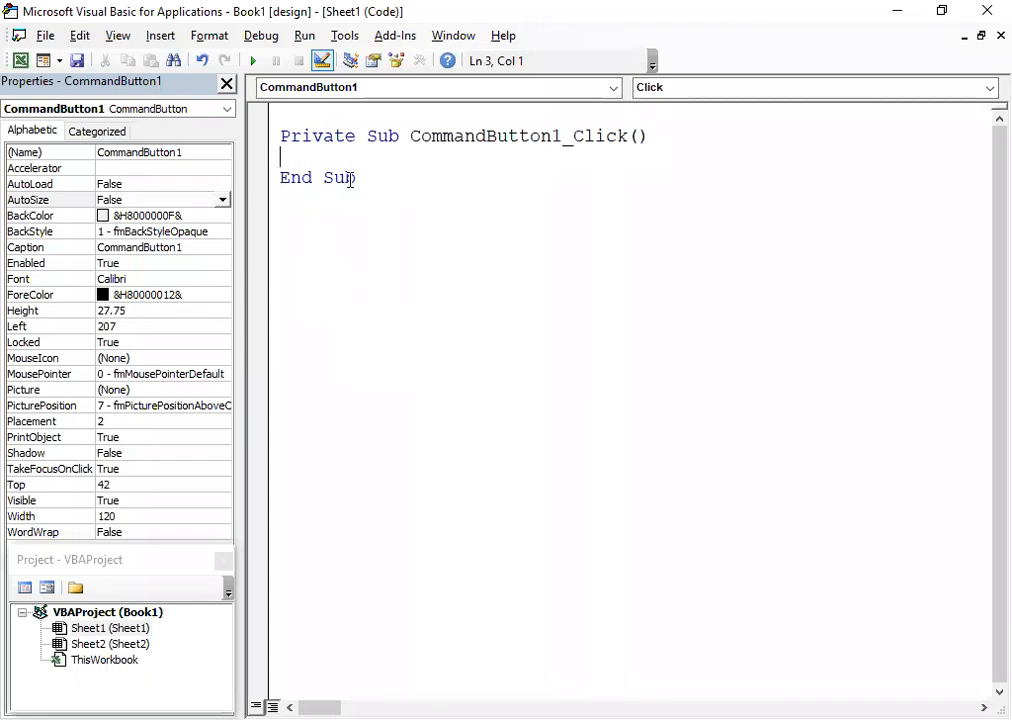
key("Return")
key("Up")
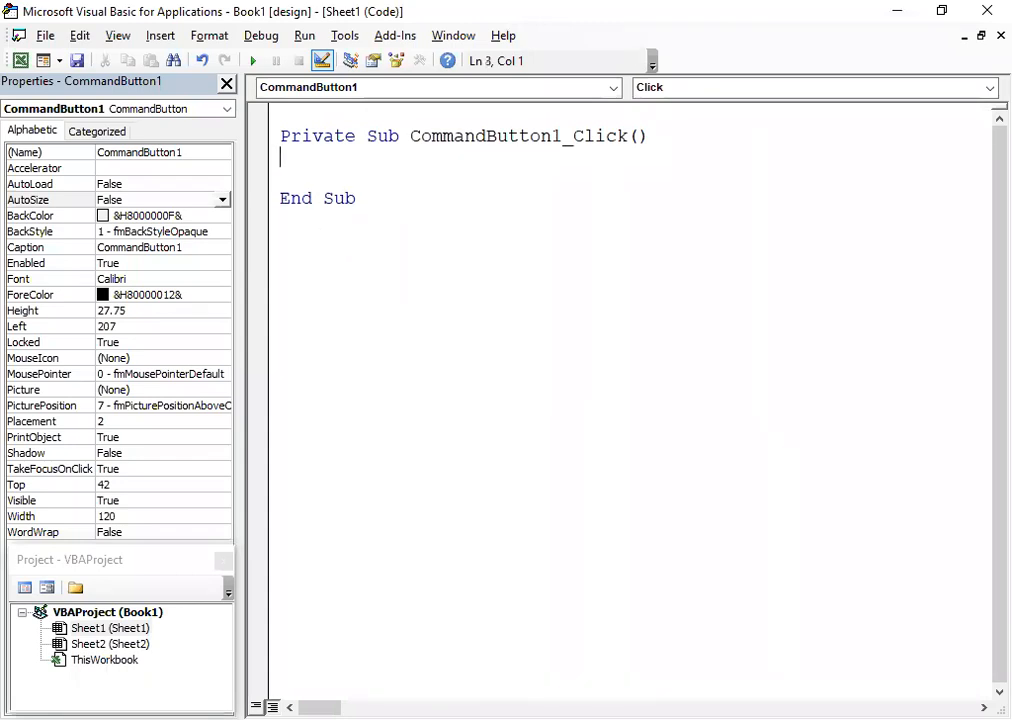
key("Return")
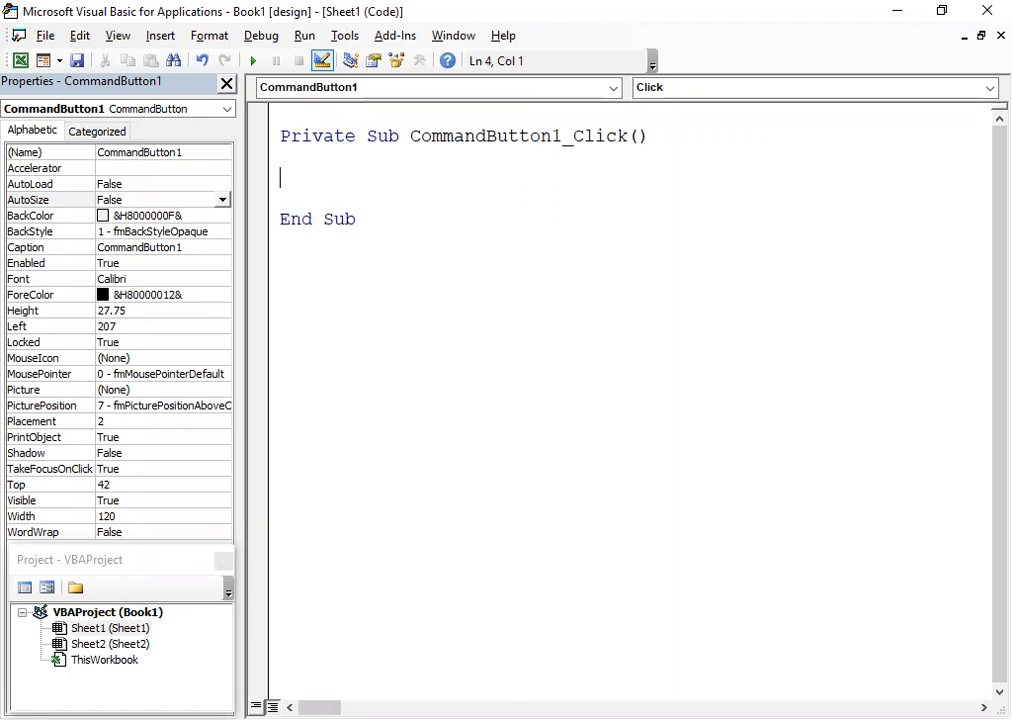
type("Sheets")
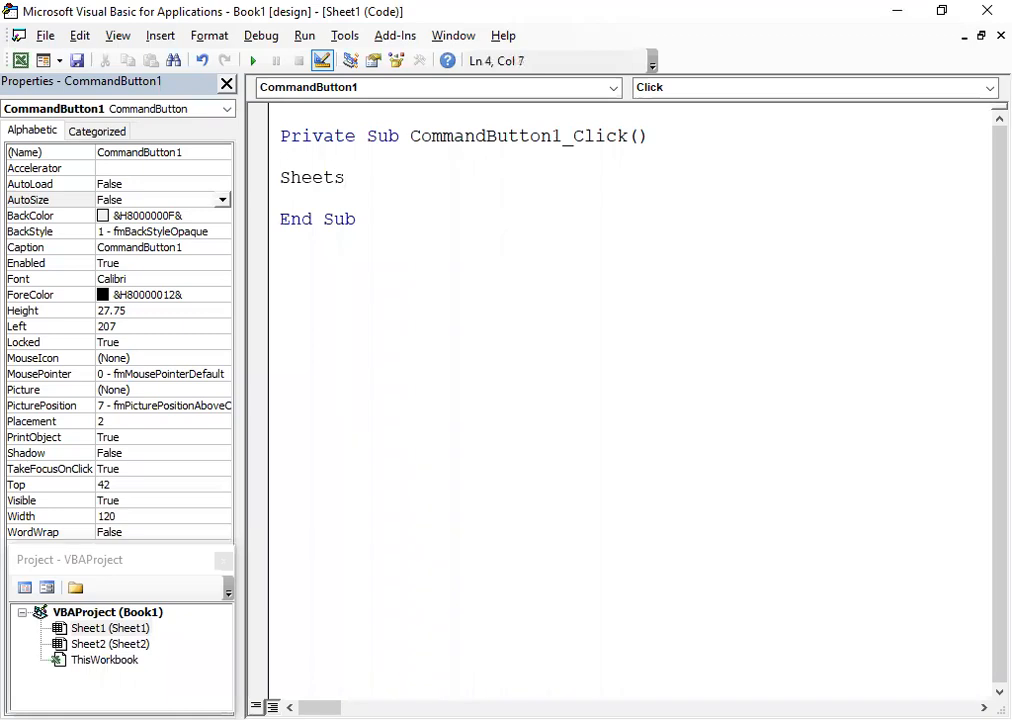
type("(")
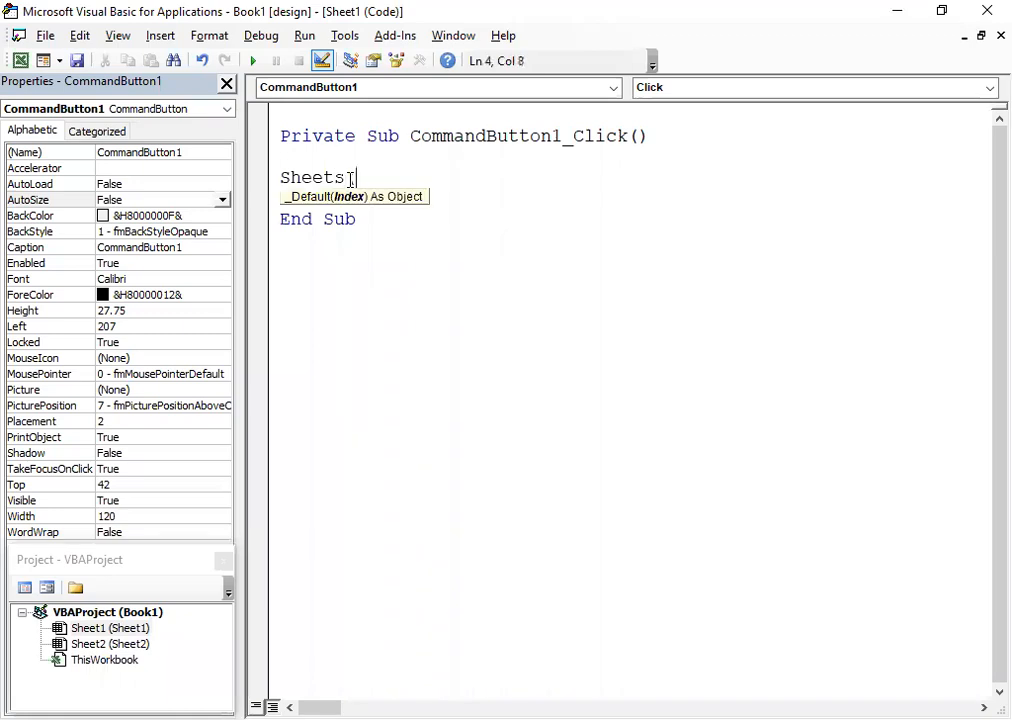
type("\"Sheet")
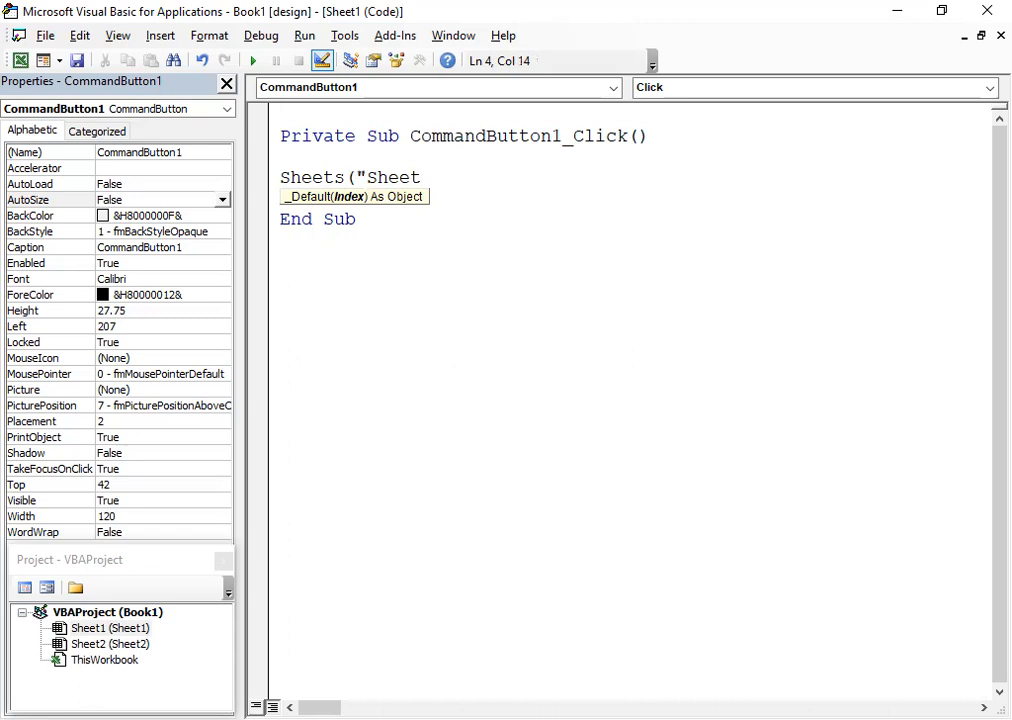
type("2\").")
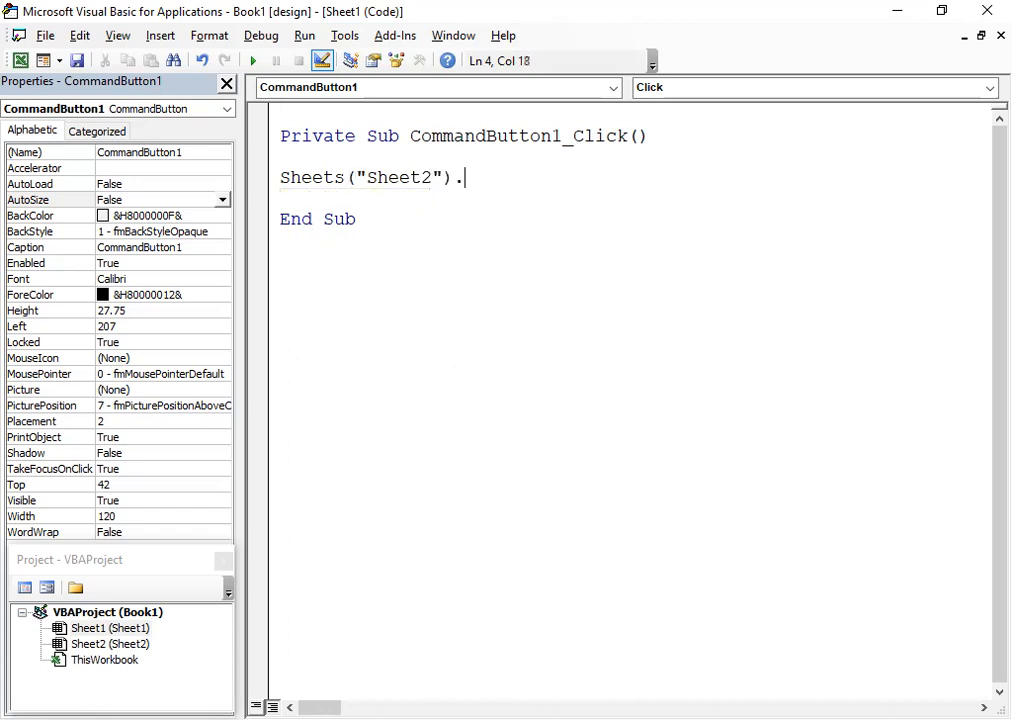
type("select")
key("Down")
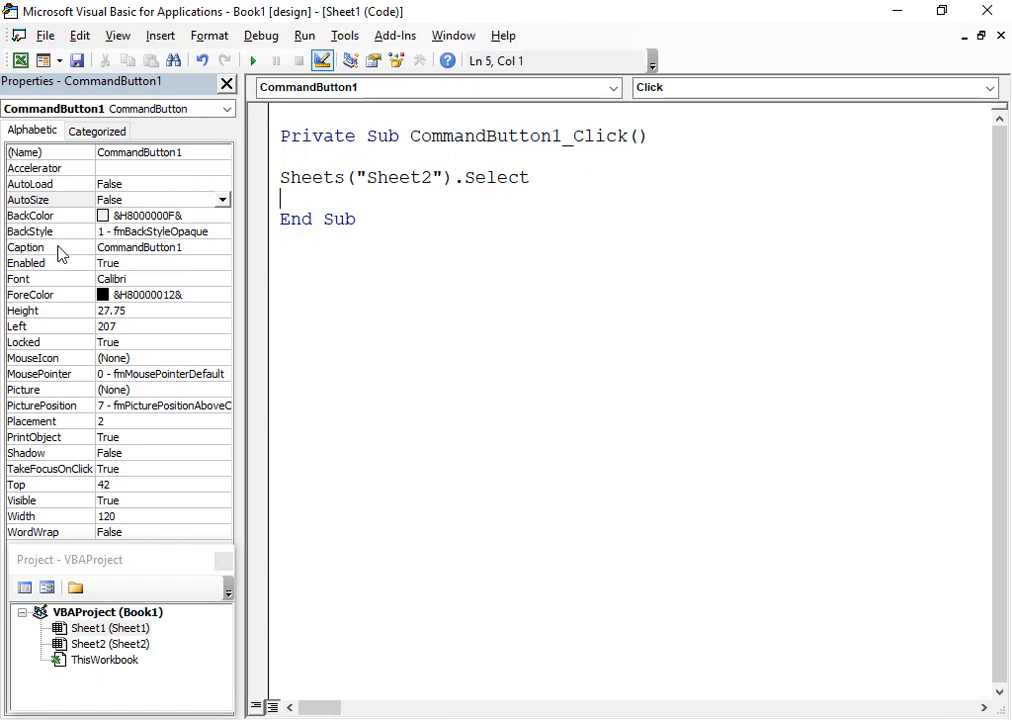
- Set the caption of the Sheet1 command button to Show Report
left_click(155, 247)
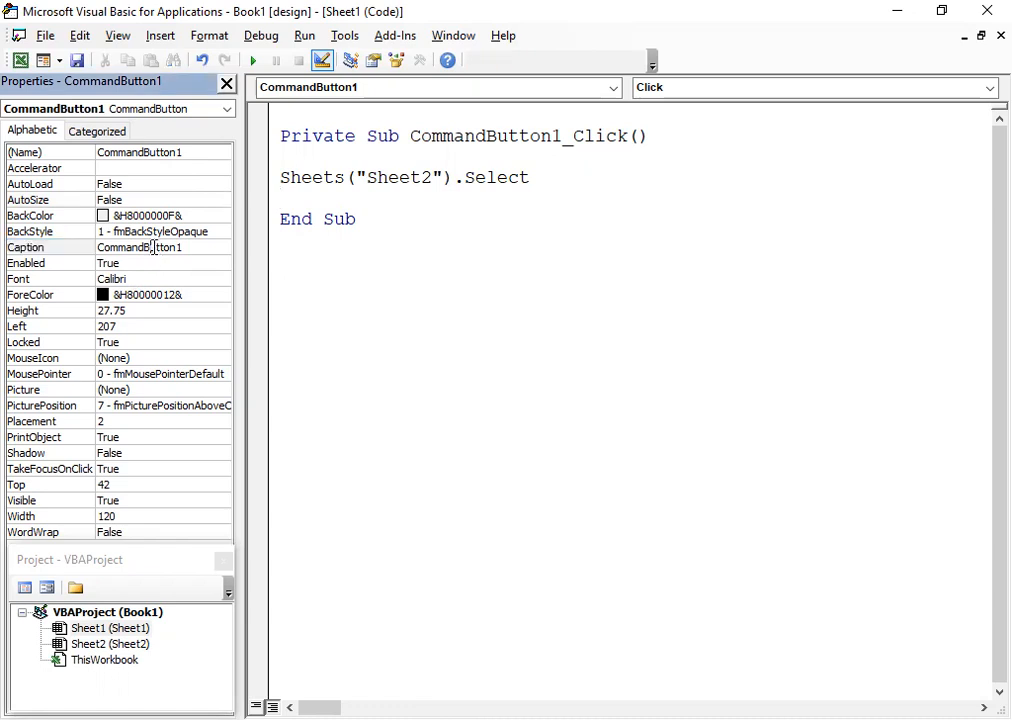
left_click(45, 245)
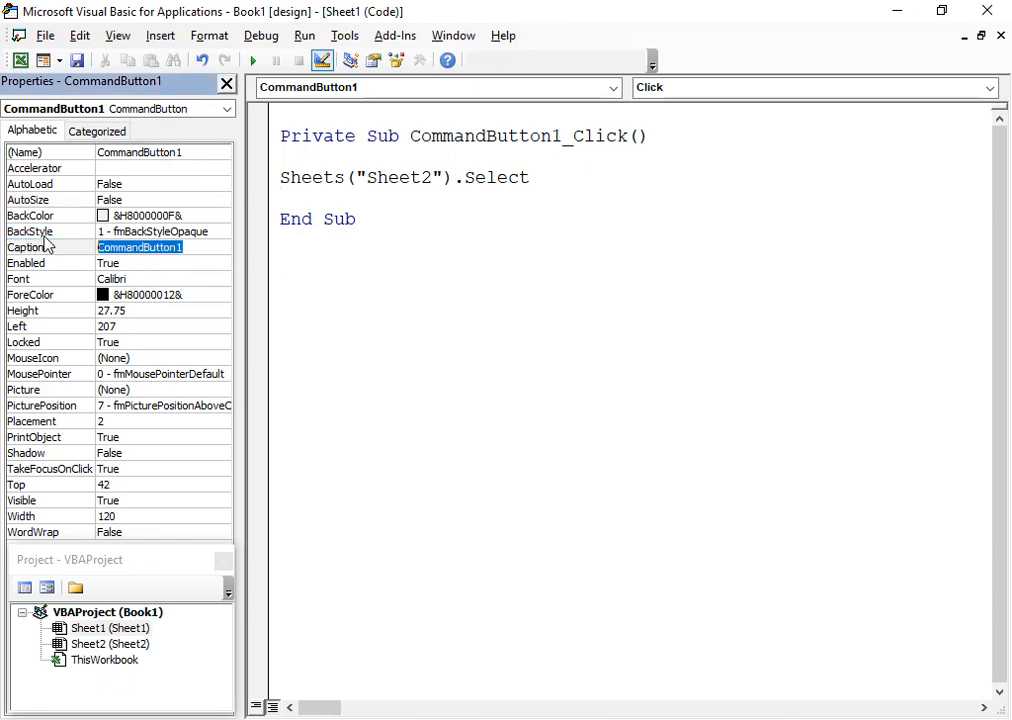
type("Sho")
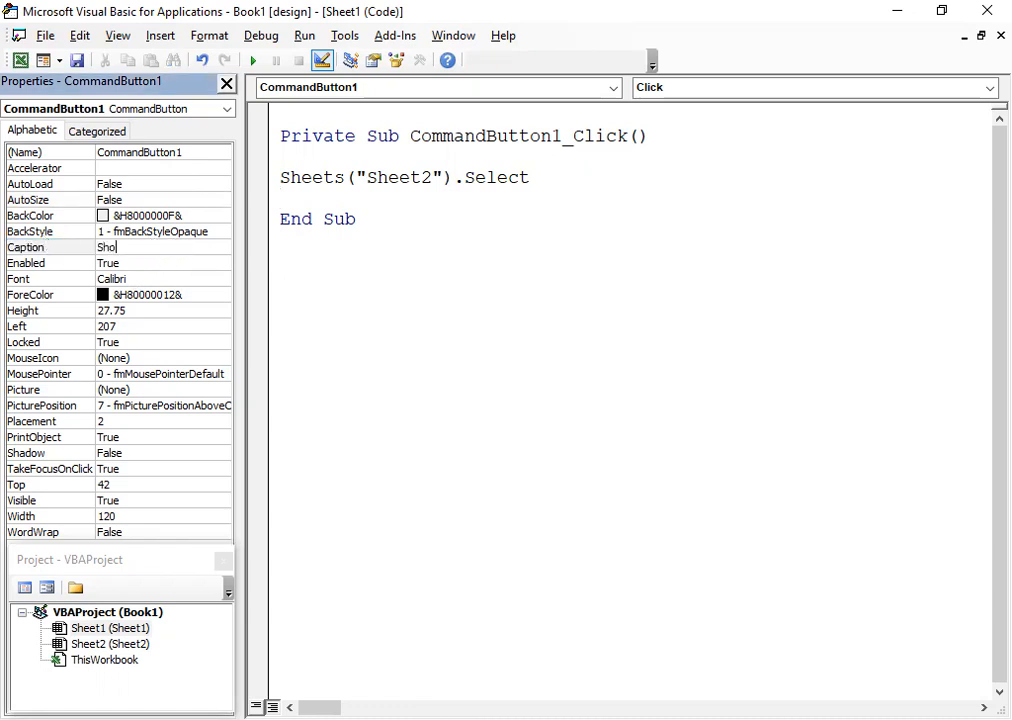
type("w Report")
- Set the font style of the Show Report button's caption to Bold
left_click(136, 279)
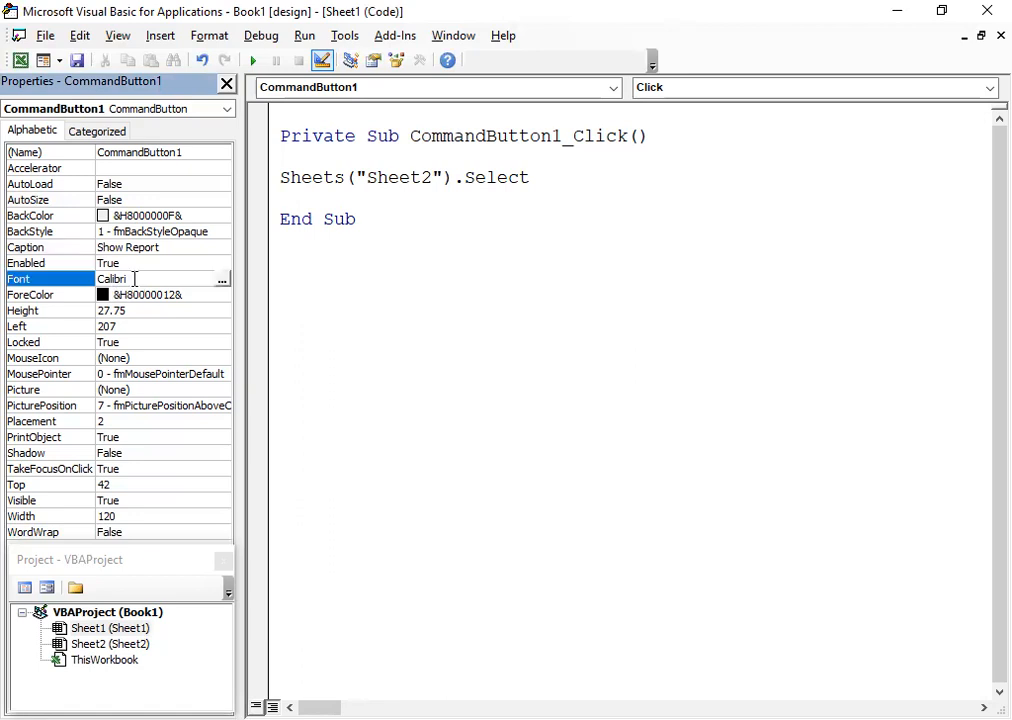
left_click(226, 284)
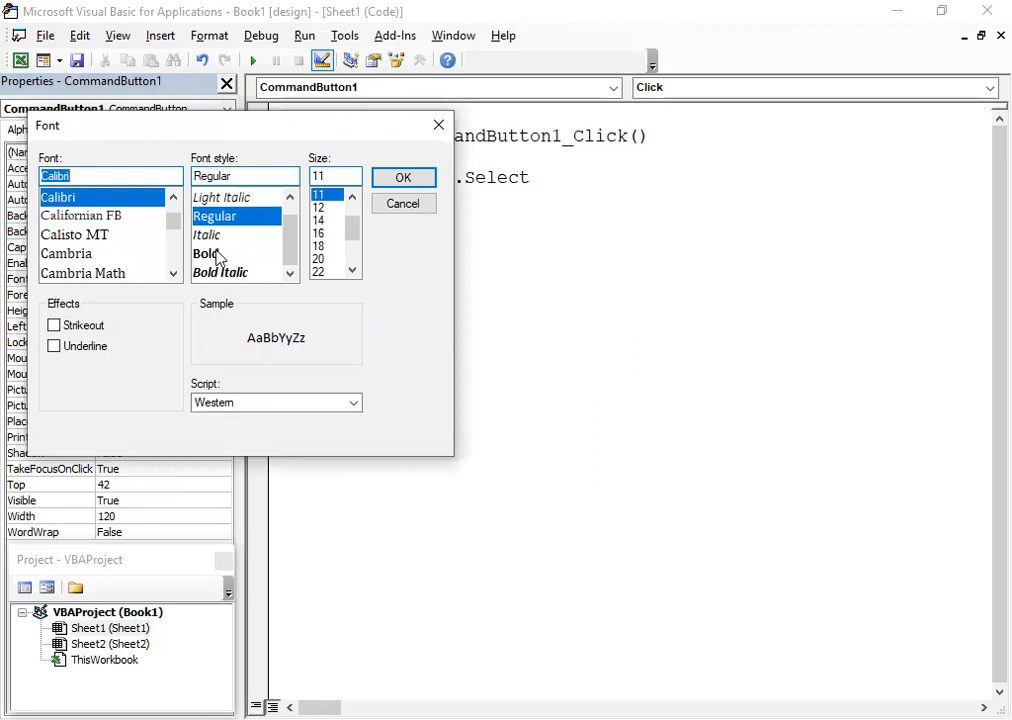
left_click(217, 254)
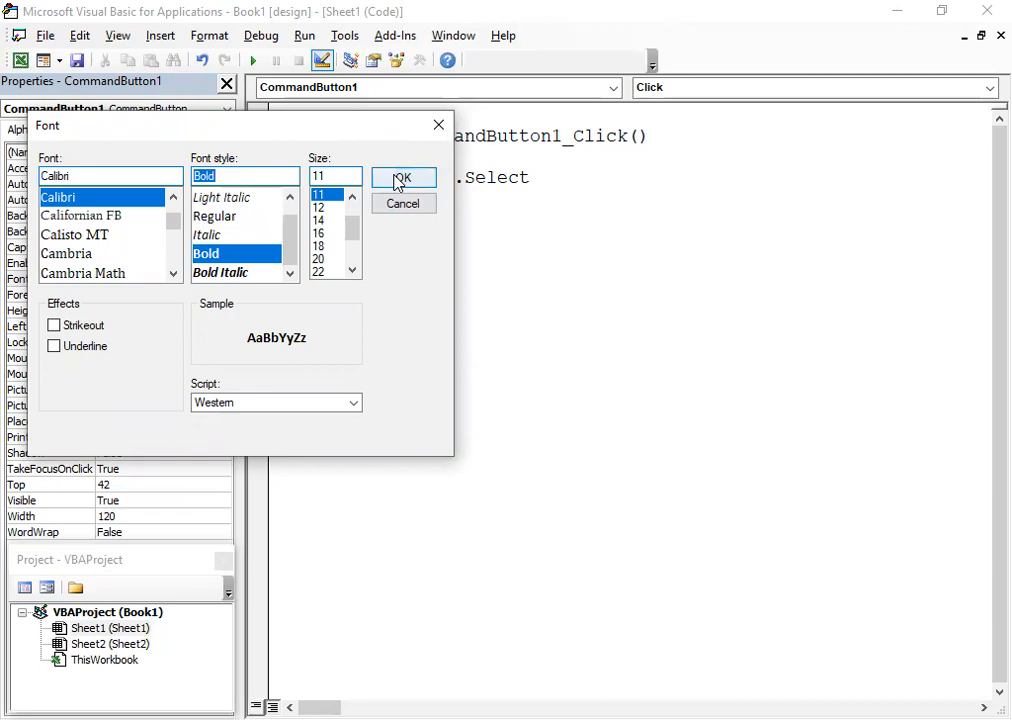
left_click(399, 178)
- Return to the worksheet, turn off Design Mode and test the Show Report button to reach Sheet2
left_click(22, 62)
left_click(326, 396)
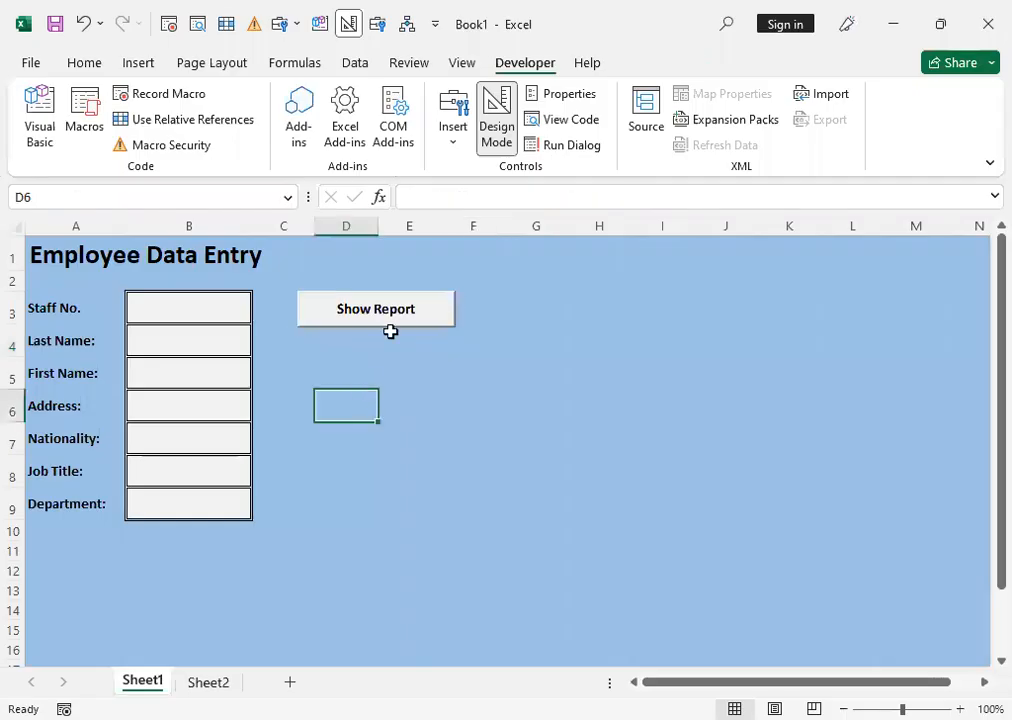
left_click(497, 120)
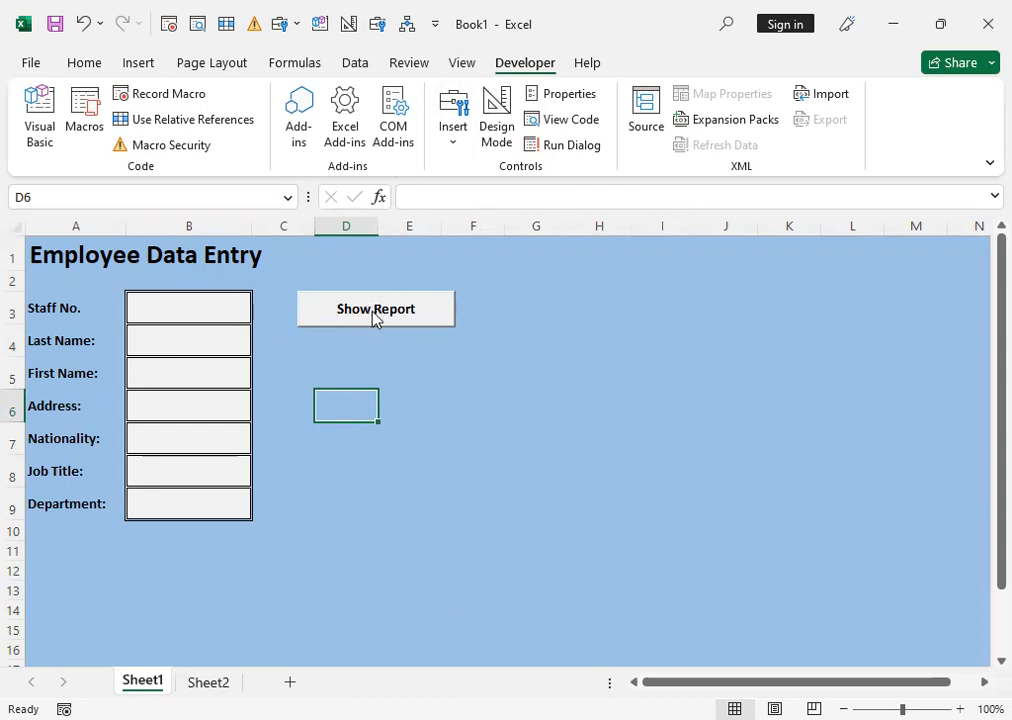
left_click(352, 311)
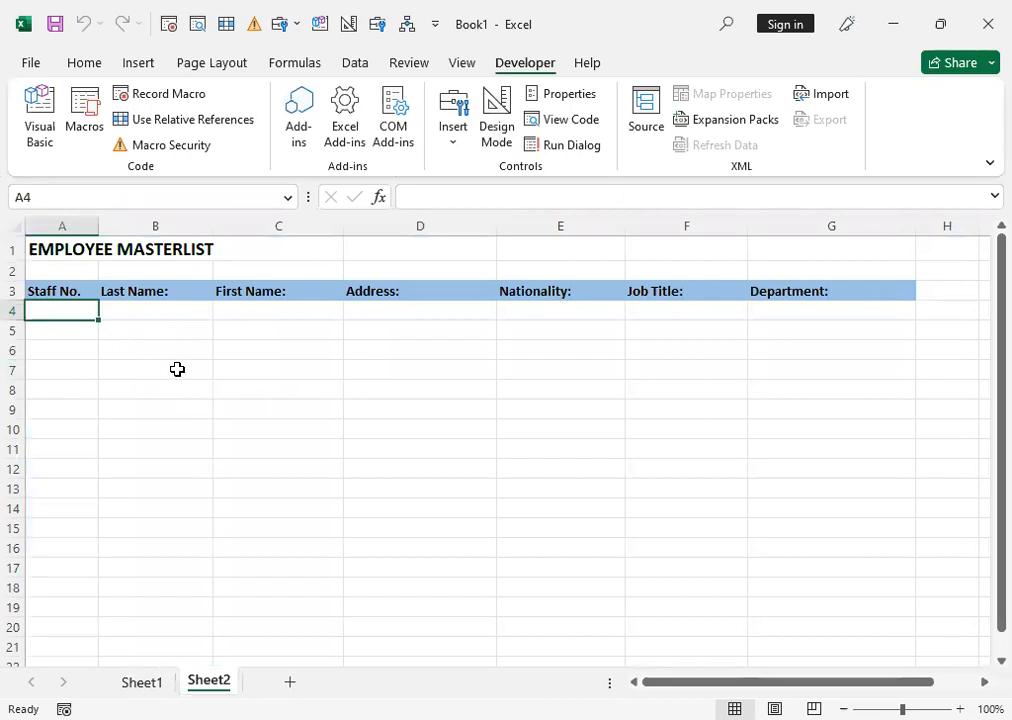
- Draw an ActiveX command button about 84 by 19 points on Sheet2, beside the EMPLOYEE MASTERLIST title
left_click(451, 140)
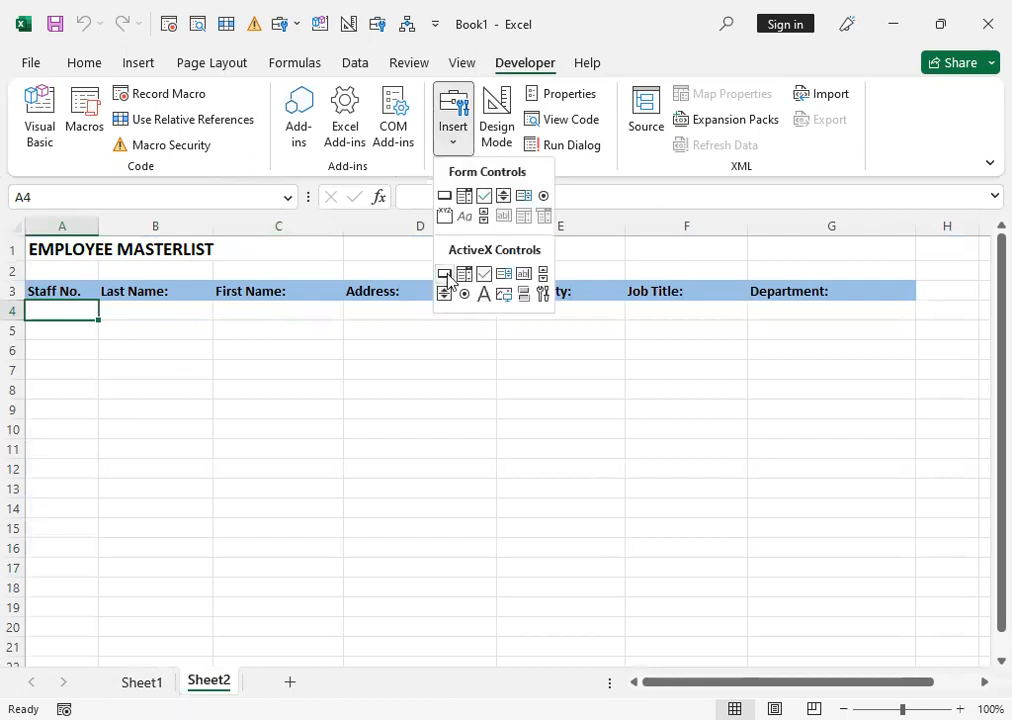
left_click(446, 276)
left_click_drag(268, 245, 381, 269)
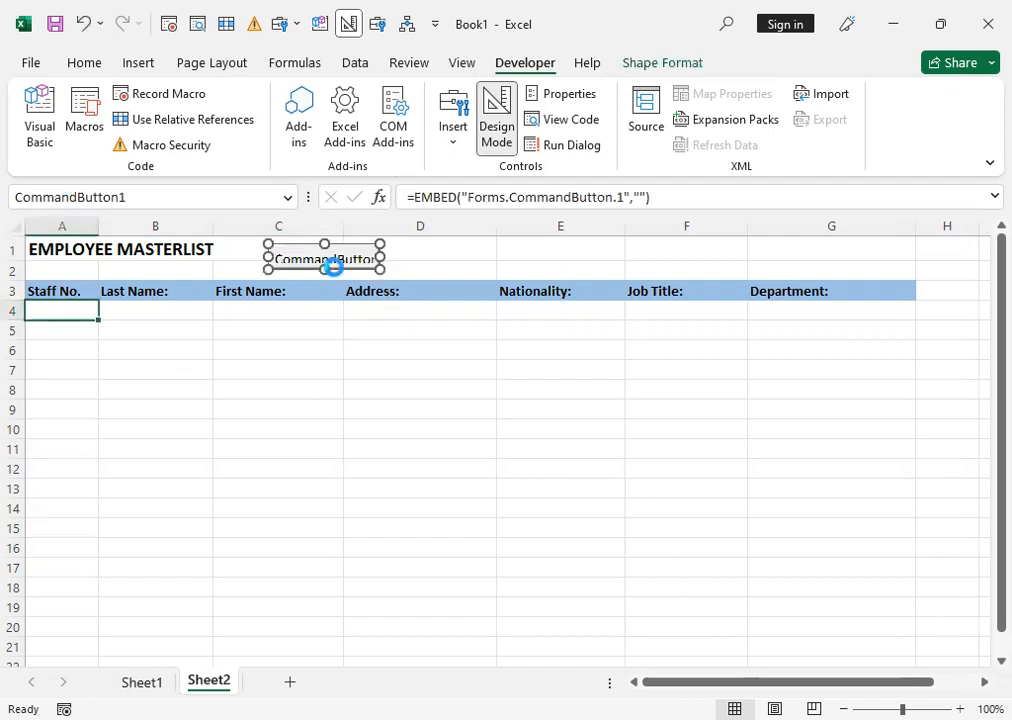
- Write Sheets("Sheet1").Select in the click event procedure of the Sheet2 command button
double_click(331, 264)
key("Return")
key("Up")
key("Return")
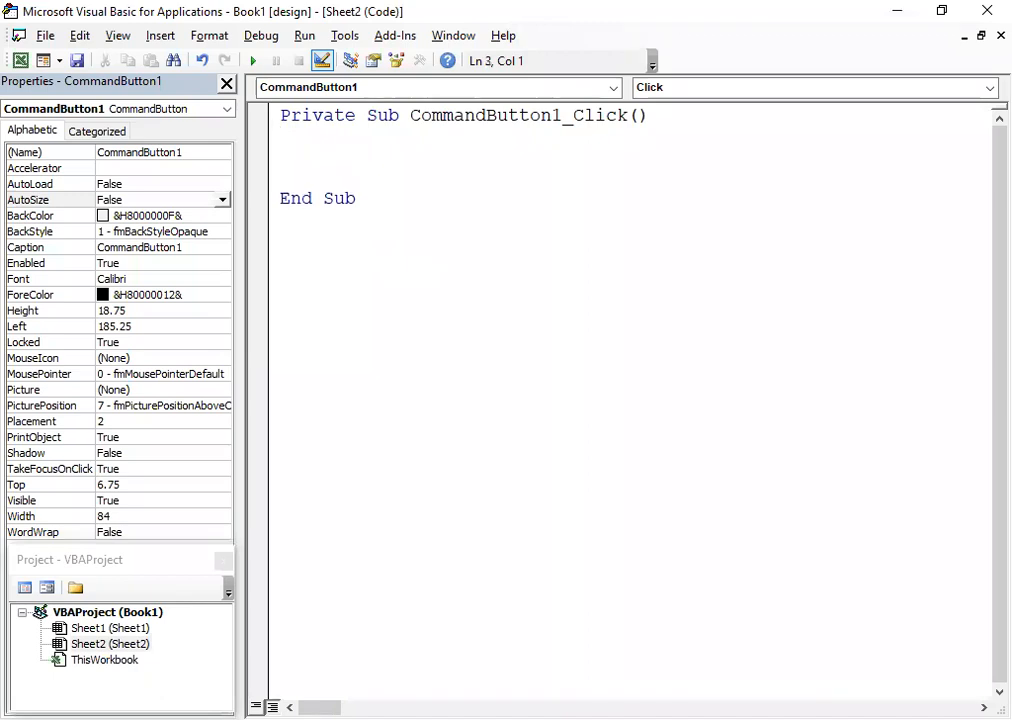
type("Sheets")
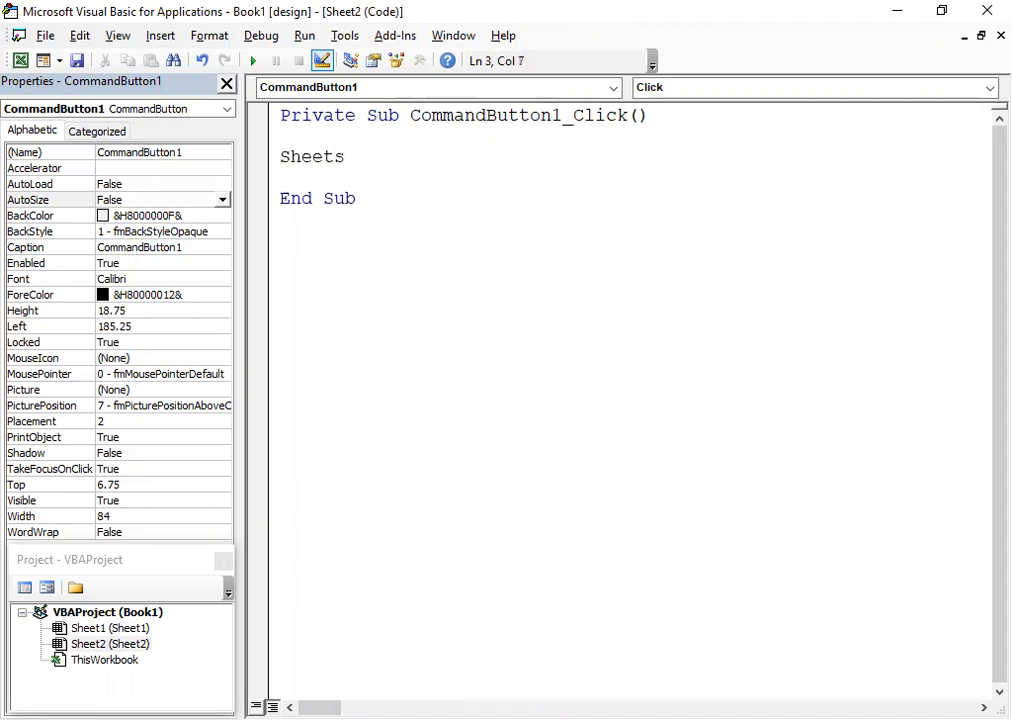
type("(")
type("\"")
type("S")
type("heet")
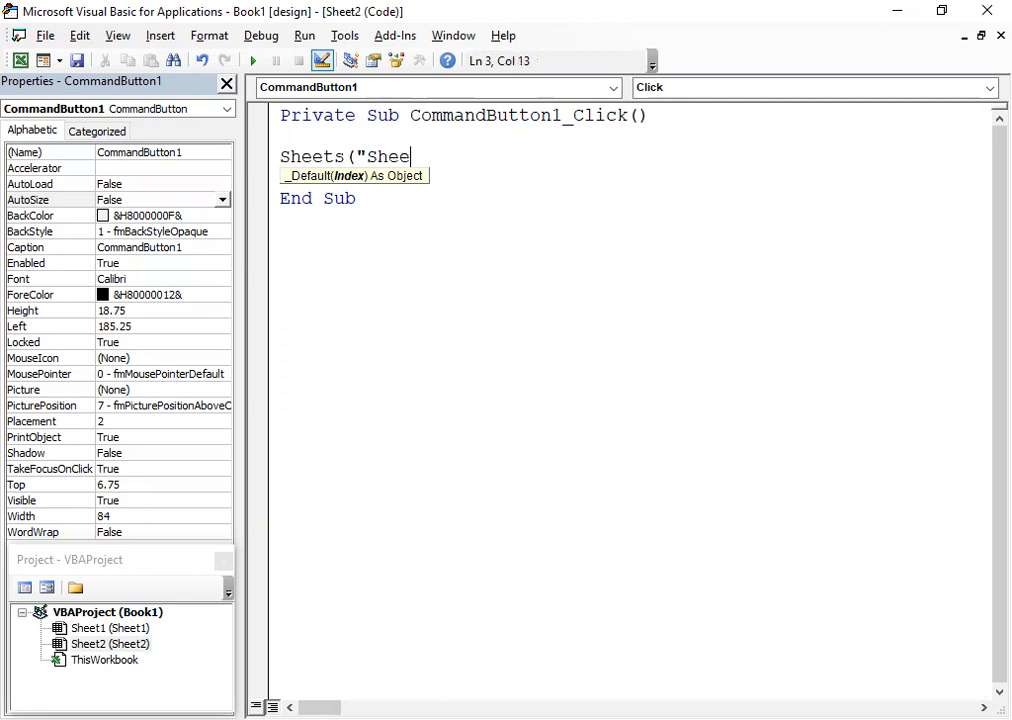
type("1\").select")
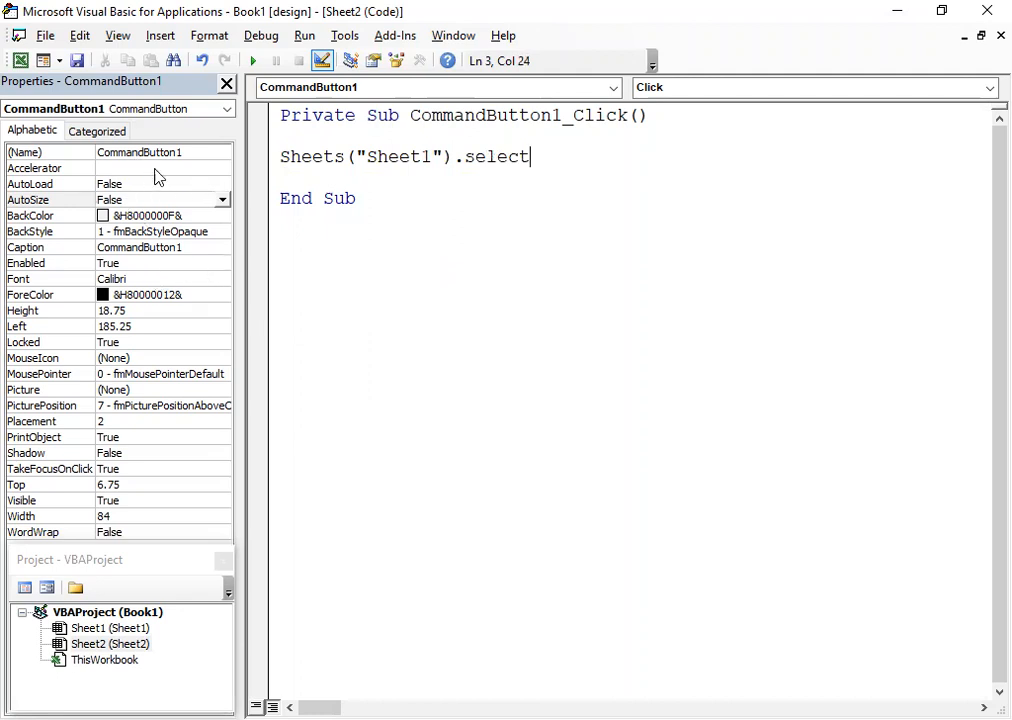
- Set the caption of the Sheet2 command button to Go to Entry
left_click(155, 247)
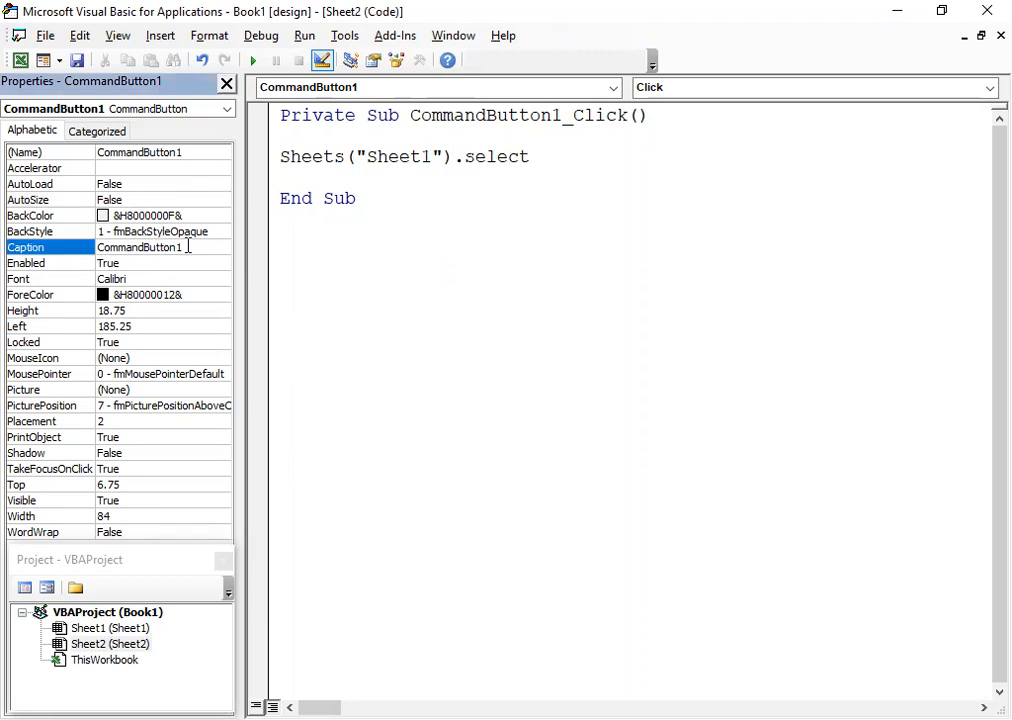
double_click(188, 247)
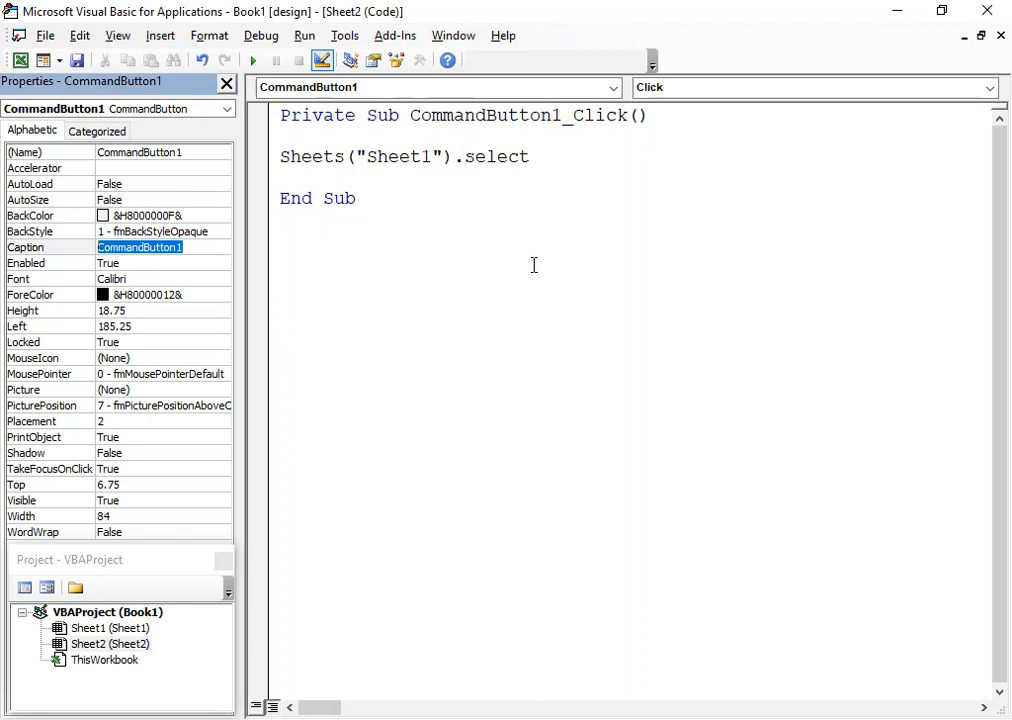
type("Got")
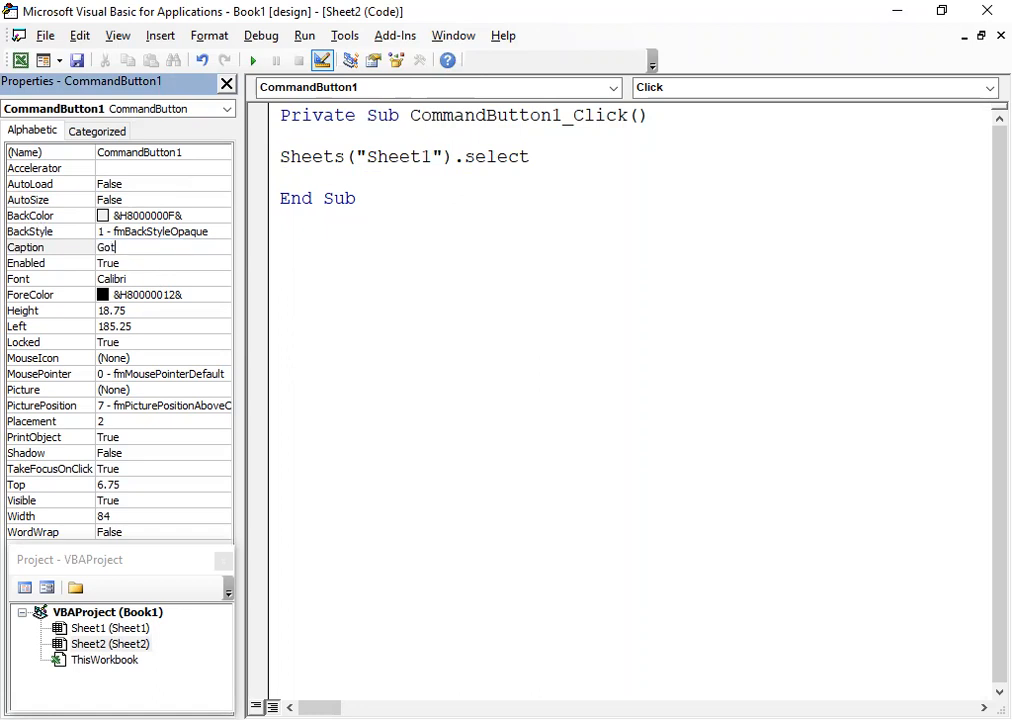
key("BackSpace")
type("to Entry")
left_click(318, 309)
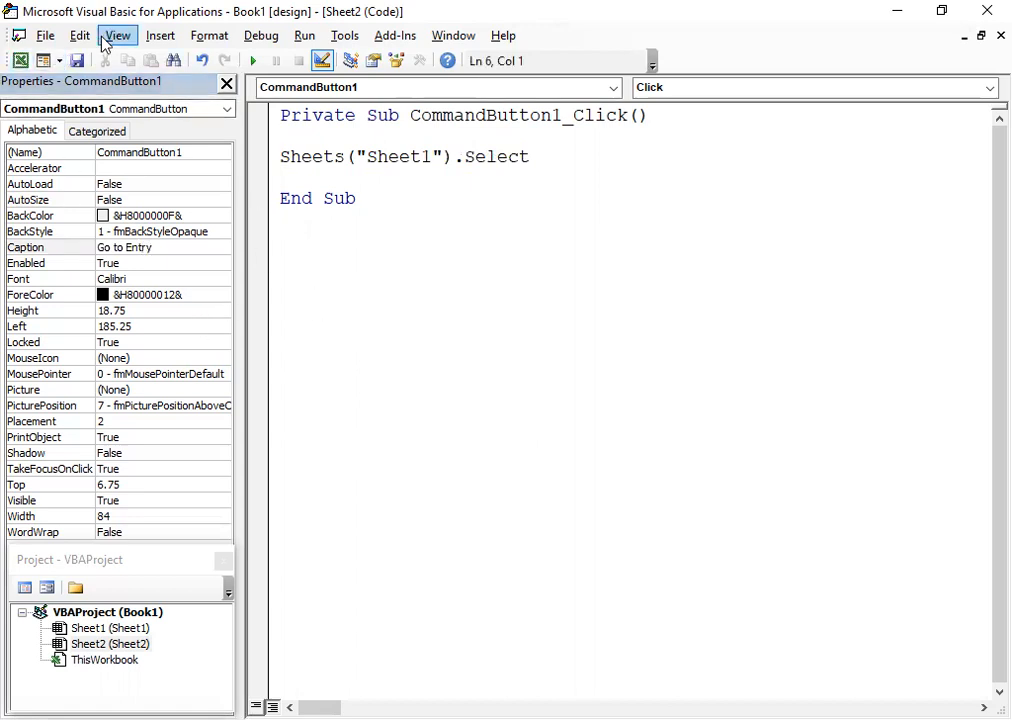
- Return to the worksheet and set the font style of the Go to Entry button to Bold
left_click(20, 62)
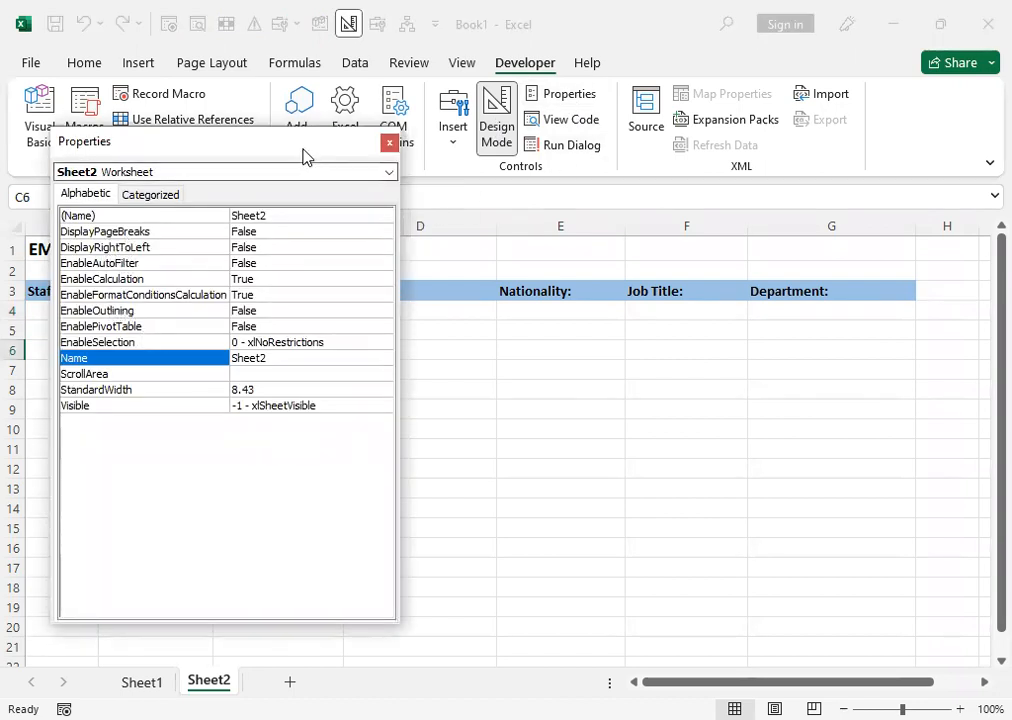
left_click_drag(302, 145, 777, 213)
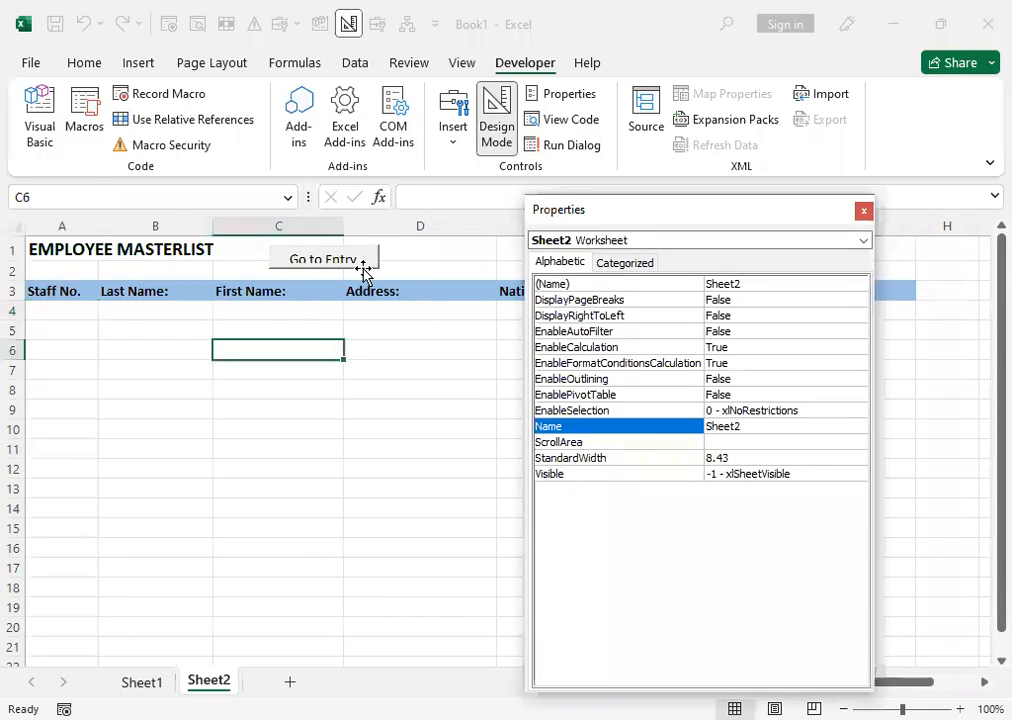
left_click(363, 270)
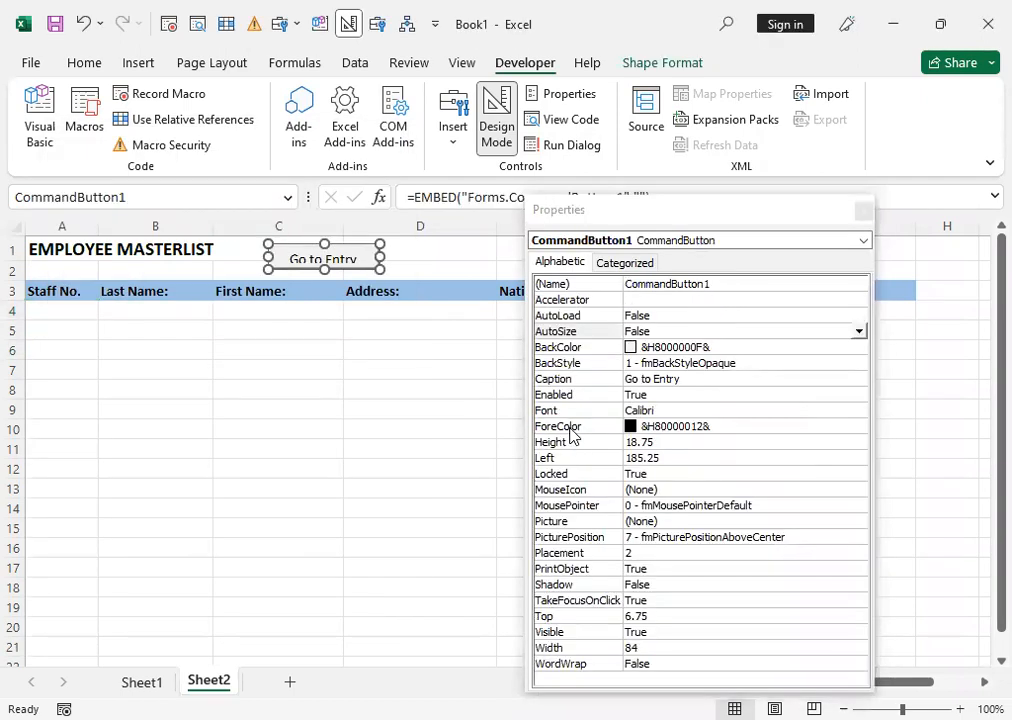
left_click(702, 411)
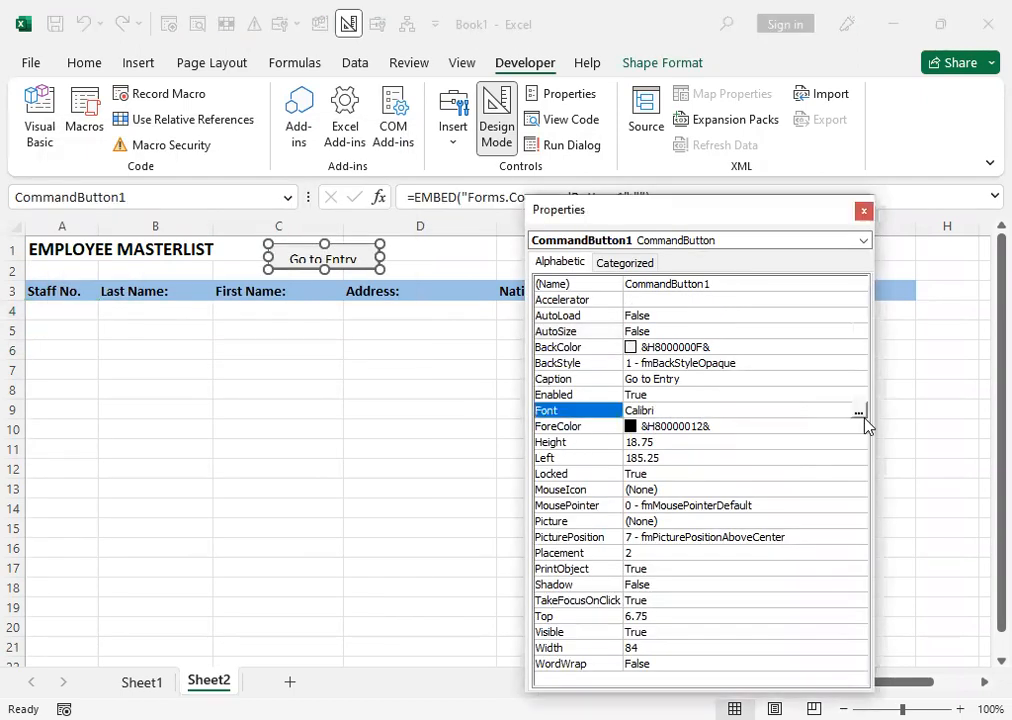
left_click(857, 411)
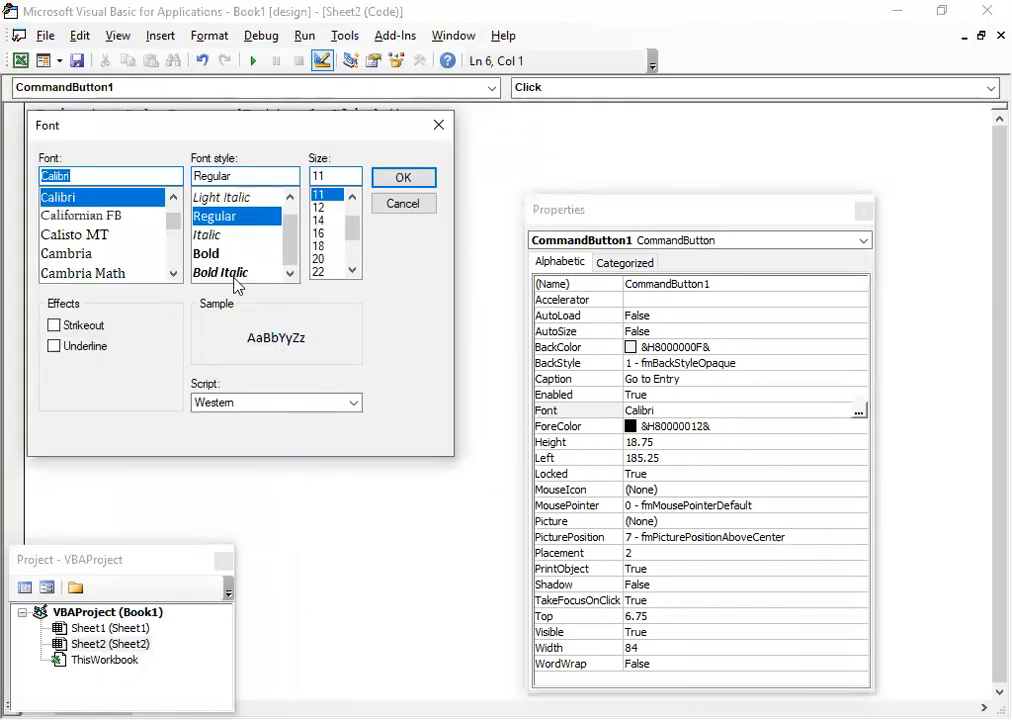
left_click(216, 253)
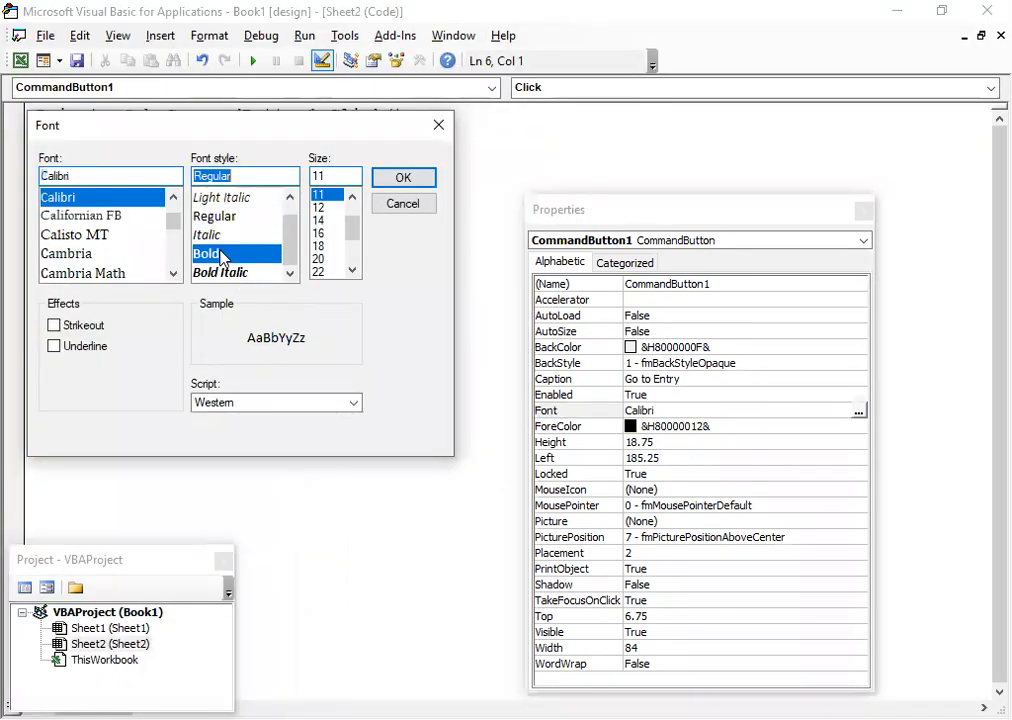
left_click(392, 182)
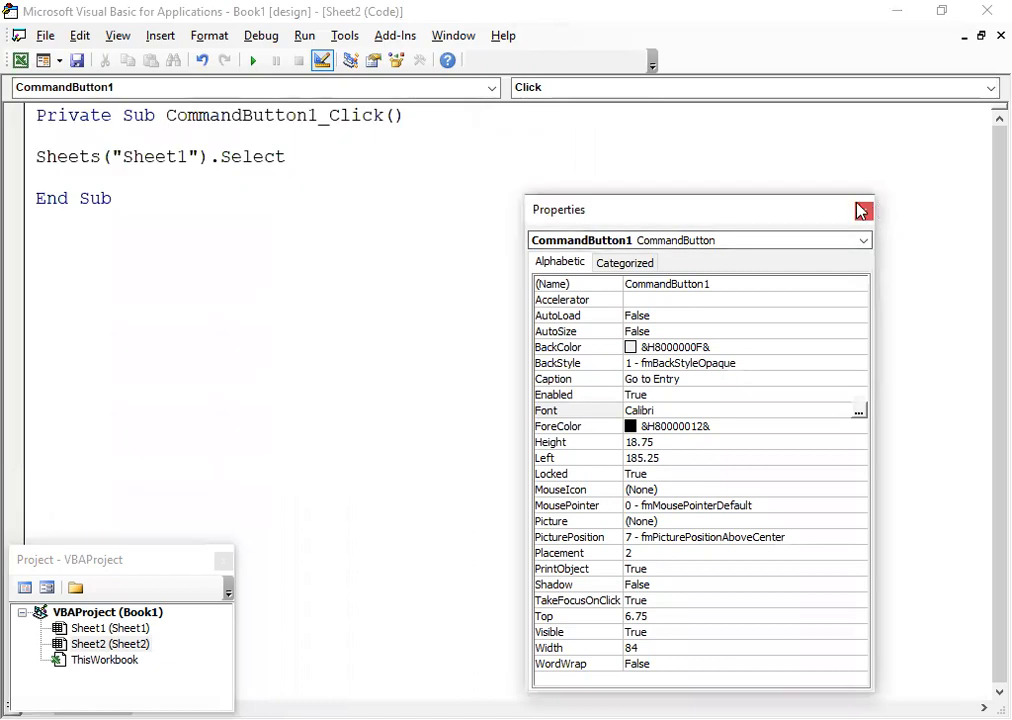
left_click(864, 211)
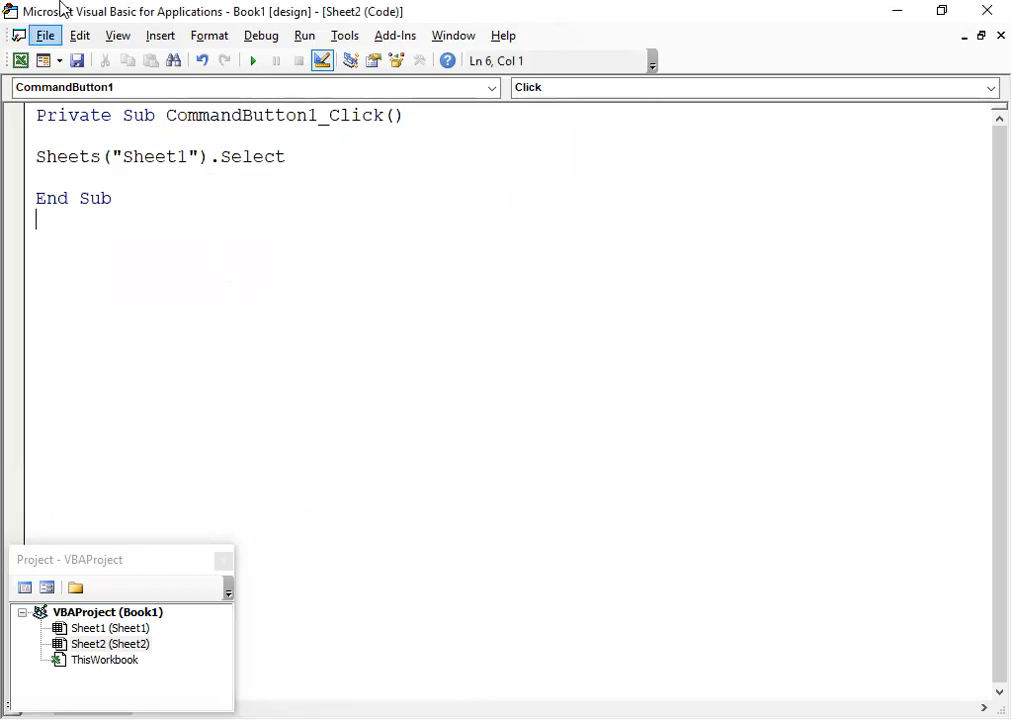
- Return to the worksheet and extend the Go to Entry button slightly downward so its caption fits
left_click(21, 61)
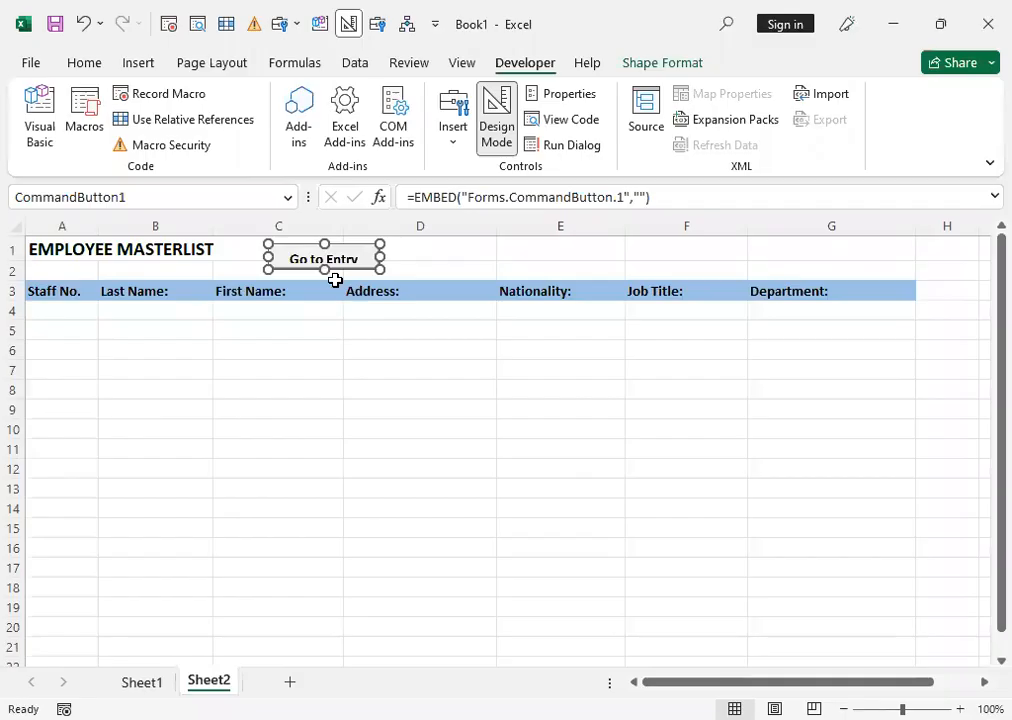
left_click_drag(324, 270, 323, 269)
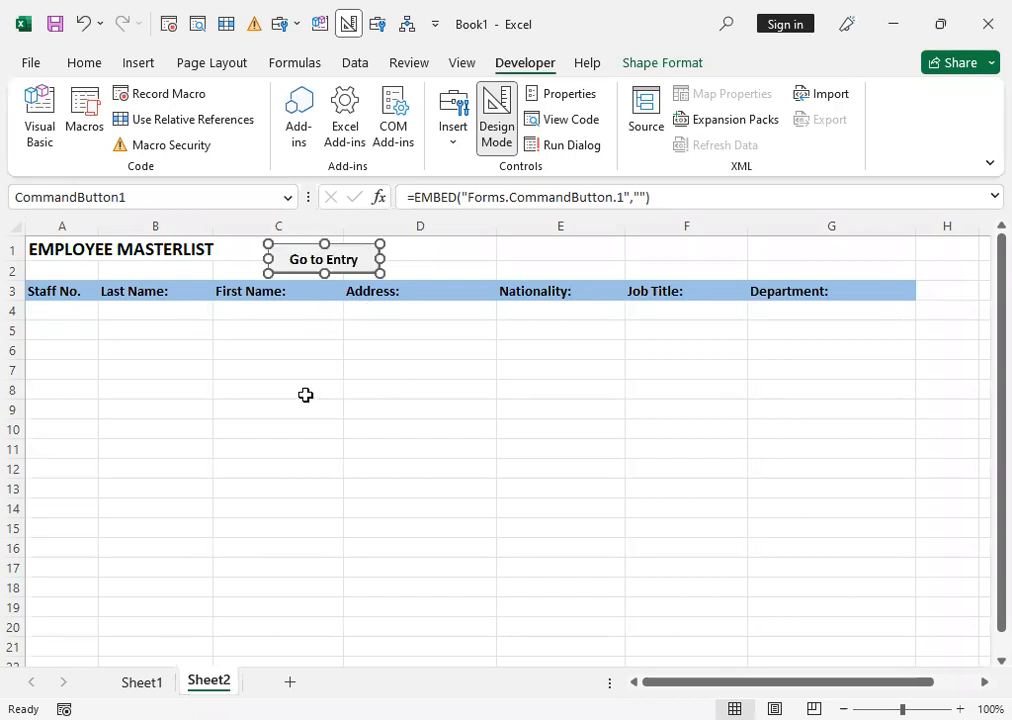
left_click(305, 395)
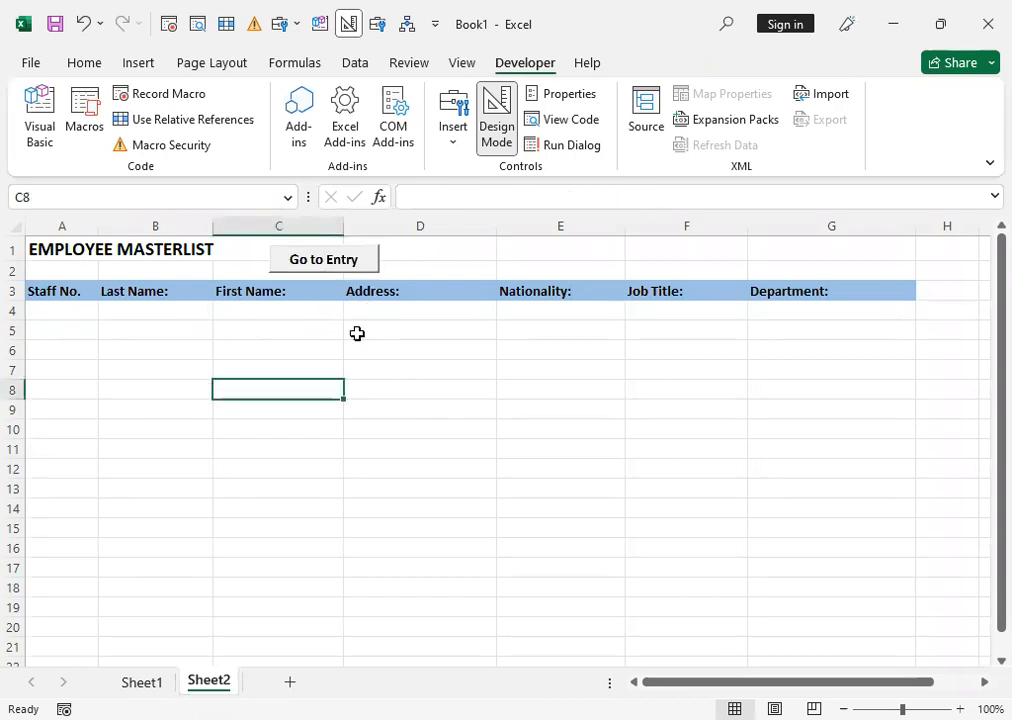
- Turn off Design Mode and test switching between the two sheets with the Go to Entry and Show Report buttons
left_click(497, 121)
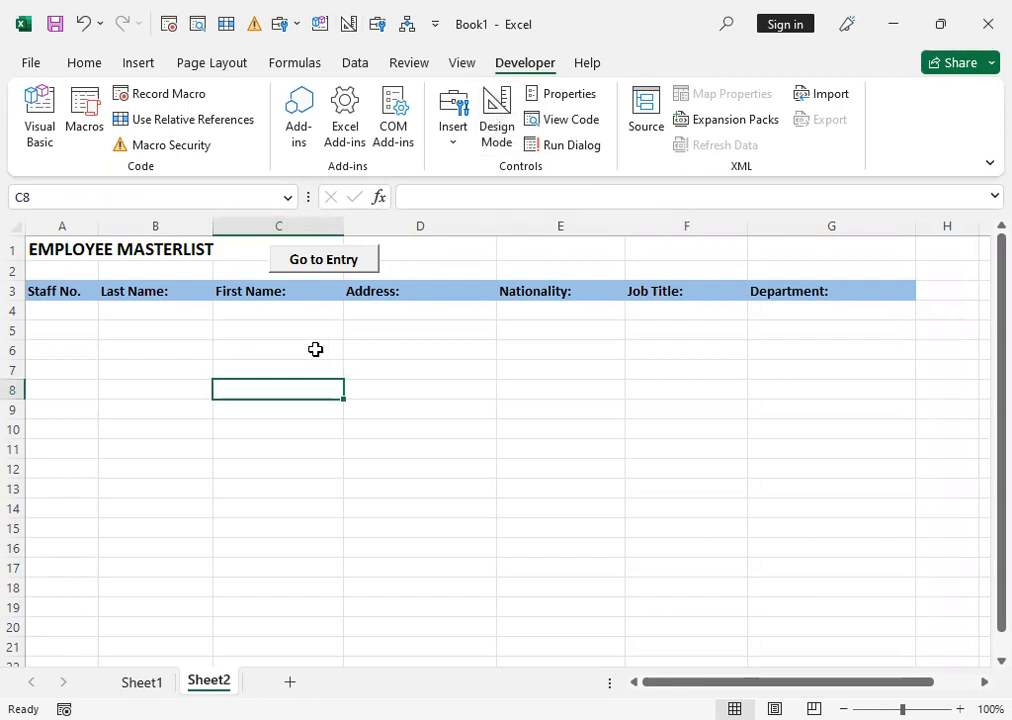
left_click(316, 350)
left_click(318, 260)
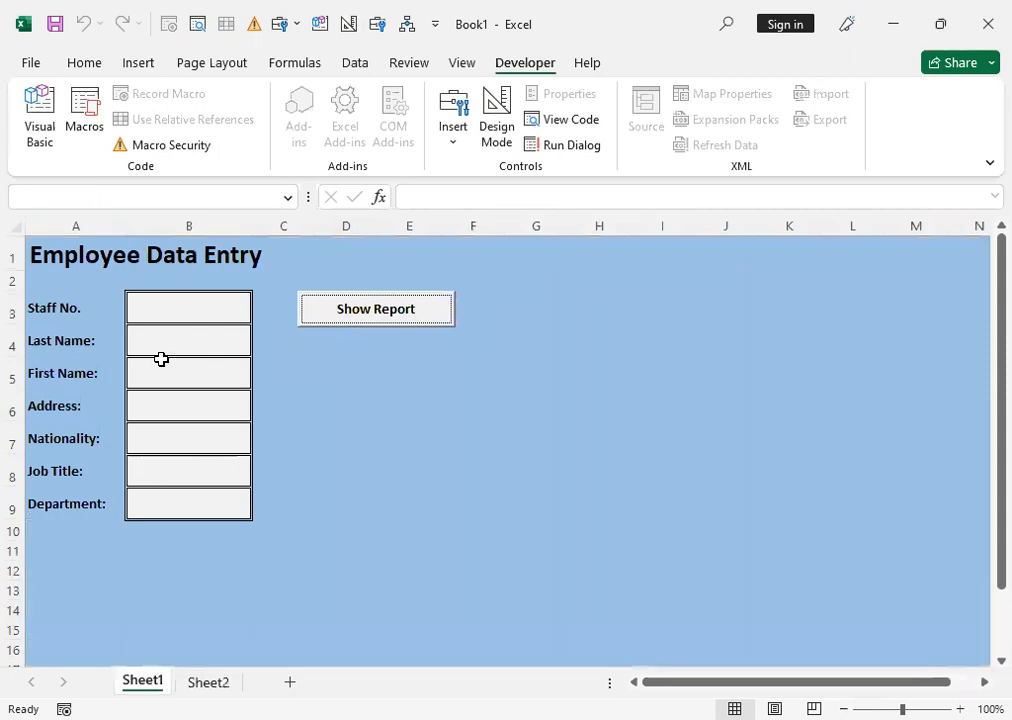
left_click(352, 311)
left_click(274, 262)
- Rename the Sheet1 worksheet as Entry
right_click(152, 680)
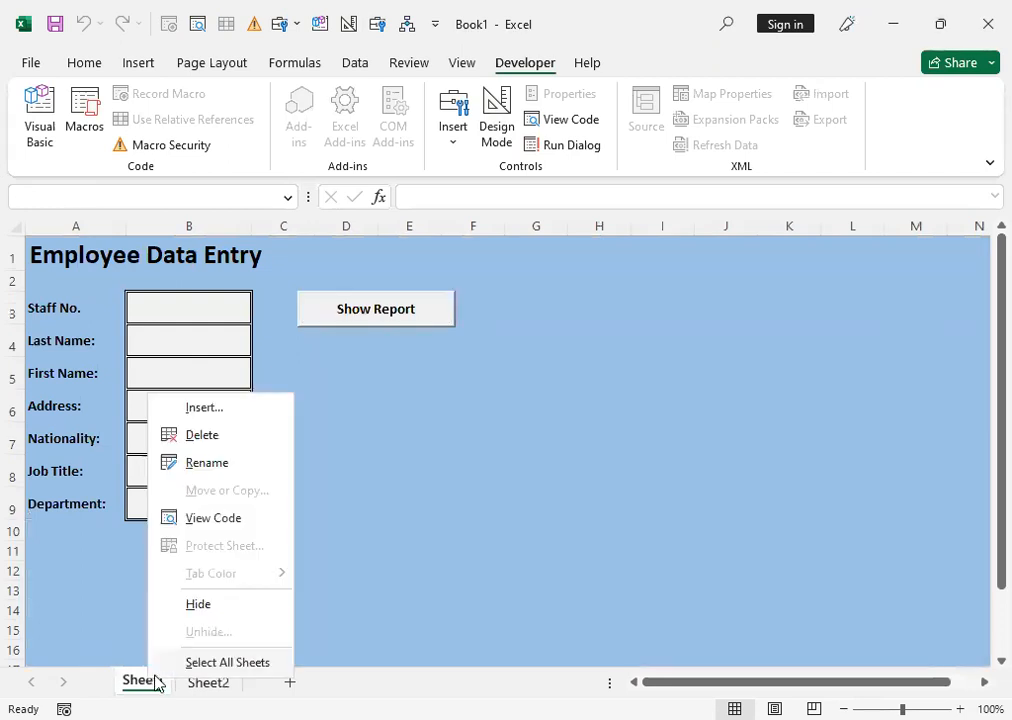
left_click(193, 460)
type("Entry")
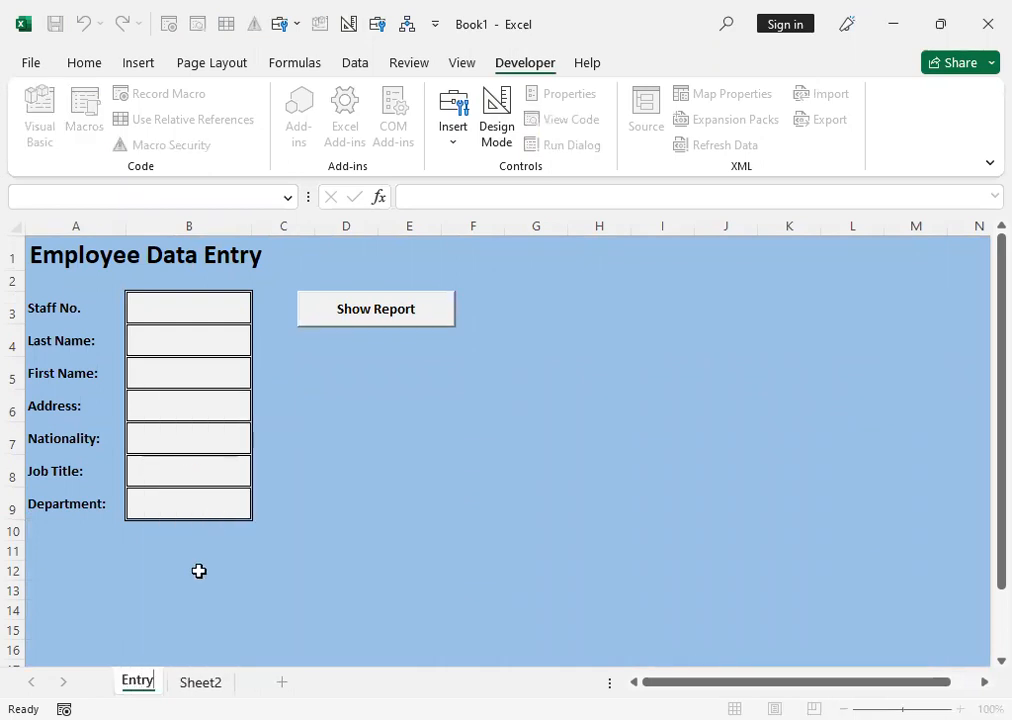
left_click(199, 571)
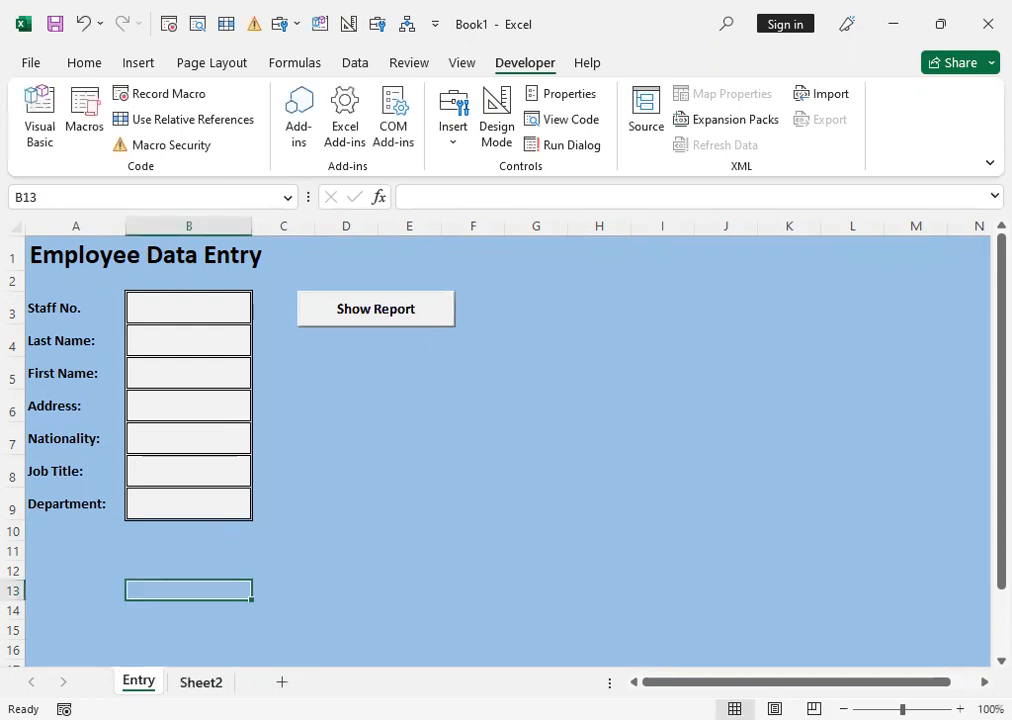
- Rename the Sheet2 worksheet as Report
right_click(200, 682)
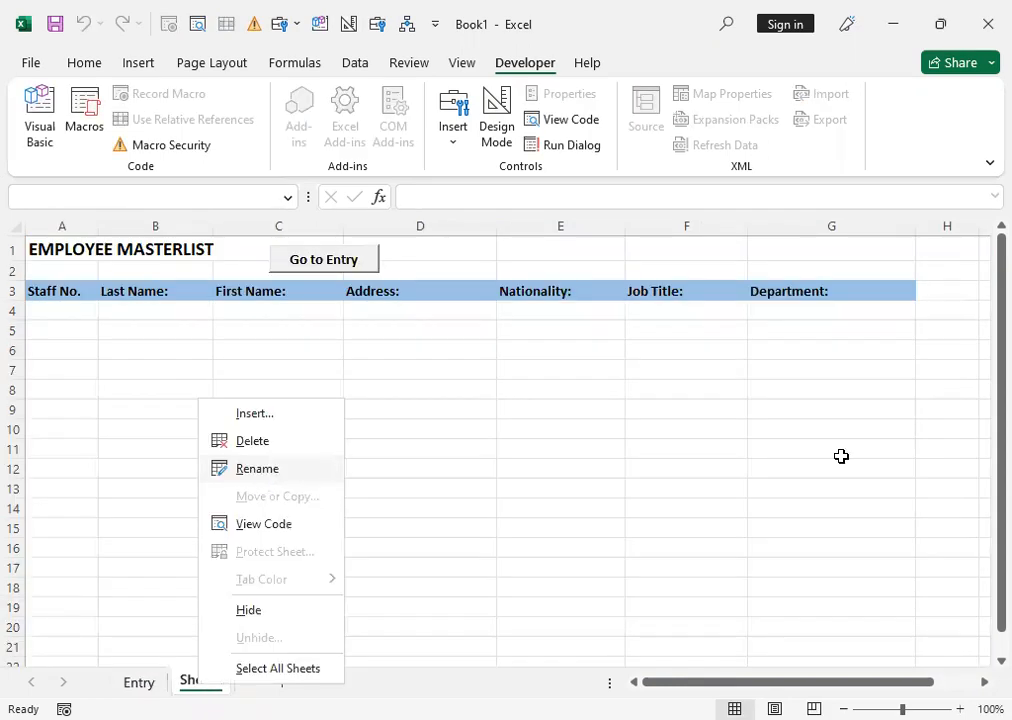
type("rRe")
type("port")
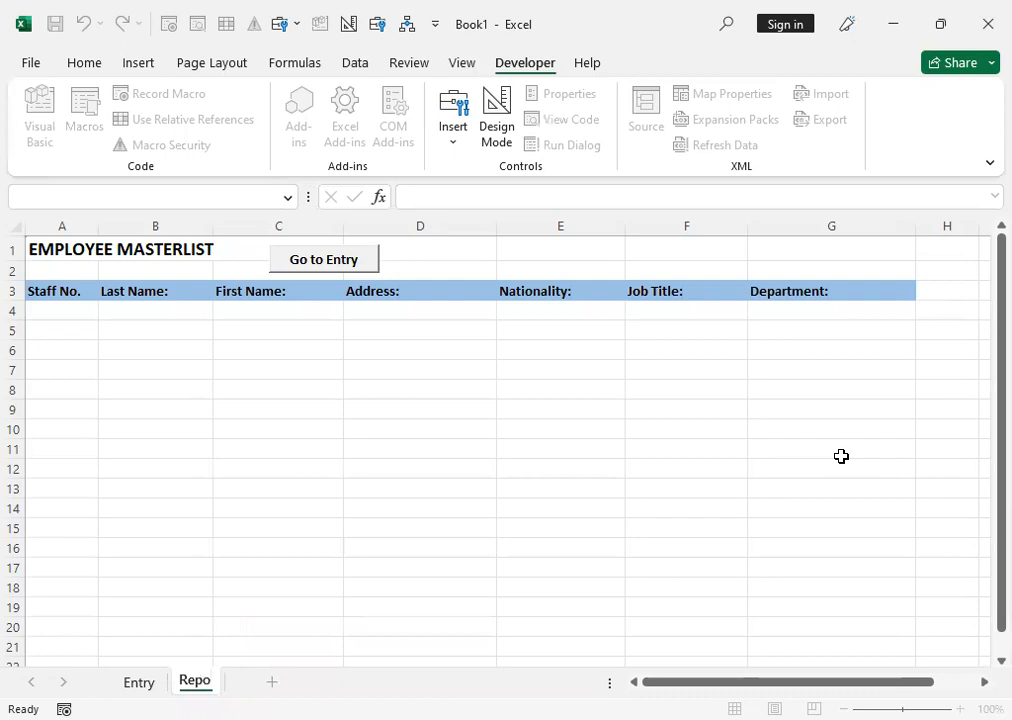
left_click(179, 445)
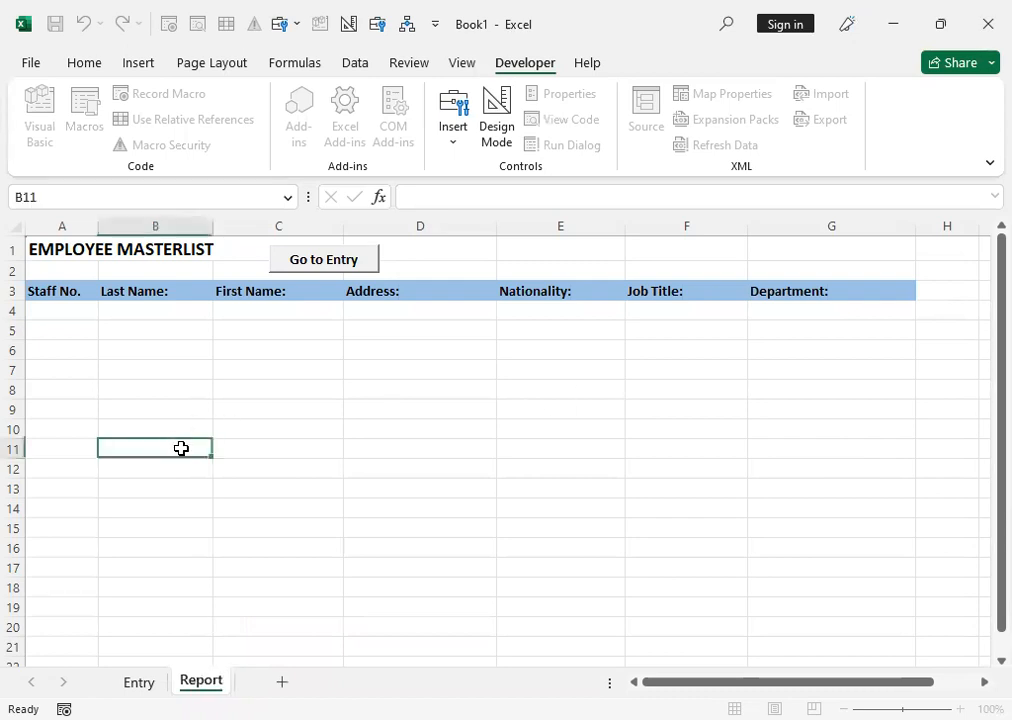
- Run the Go to Entry button, debug its procedure by changing the line to Sheets("Entry").Select, and reset the code
left_click(330, 259)
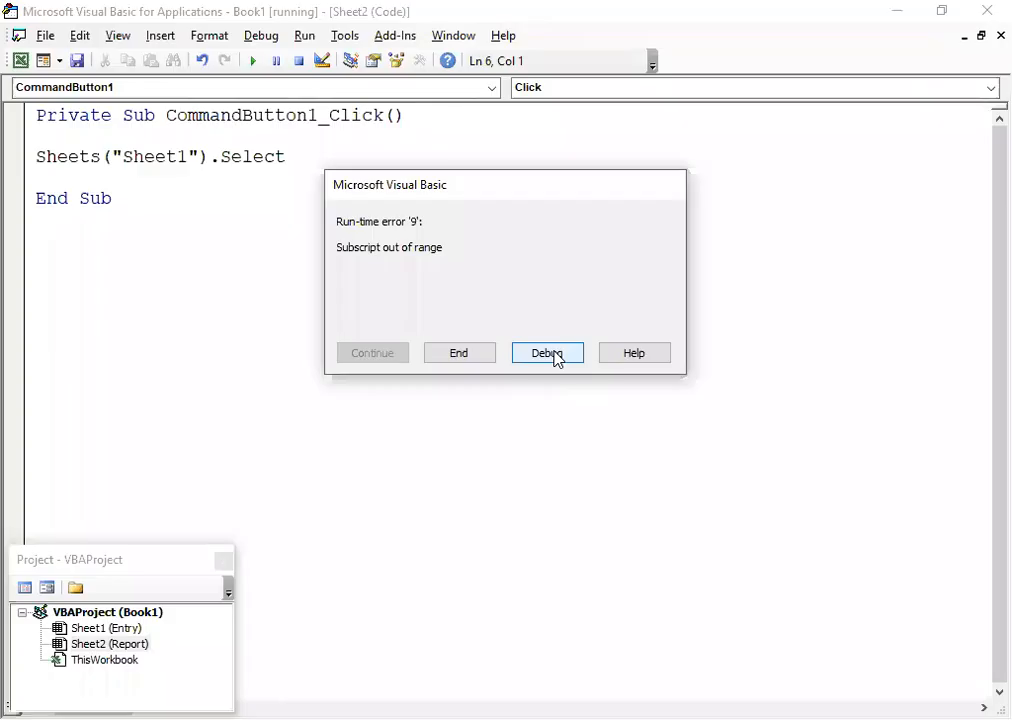
left_click(548, 353)
left_click(187, 152)
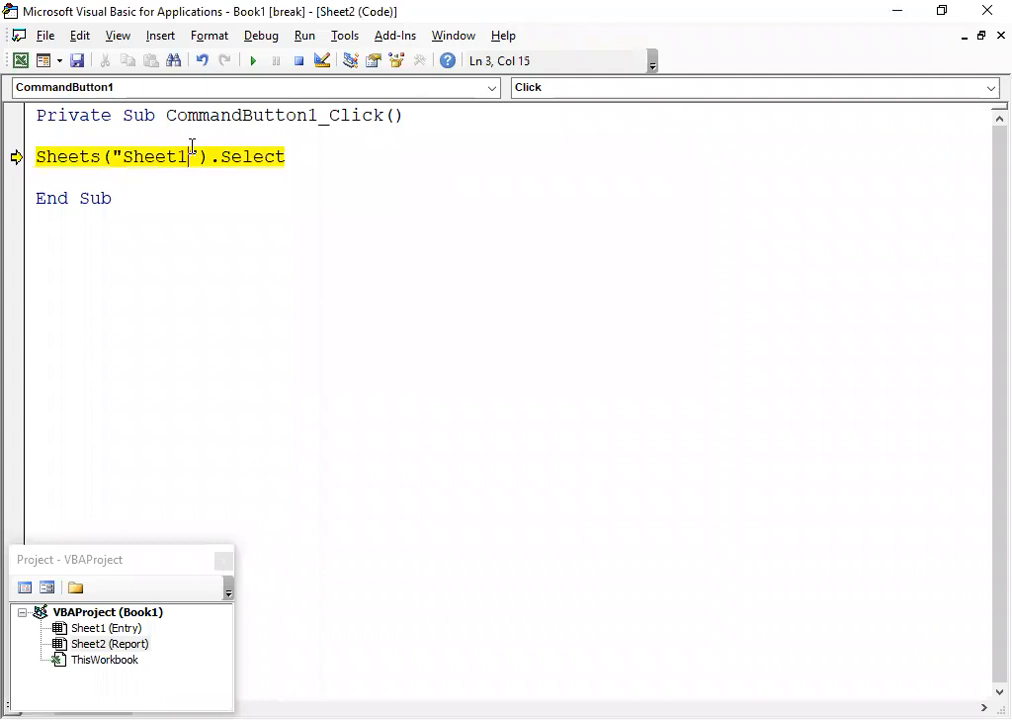
key("BackSpace")
key("BackSpace")
key("BackSpace")
key("BackSpace")
key("BackSpace")
key("BackSpace")
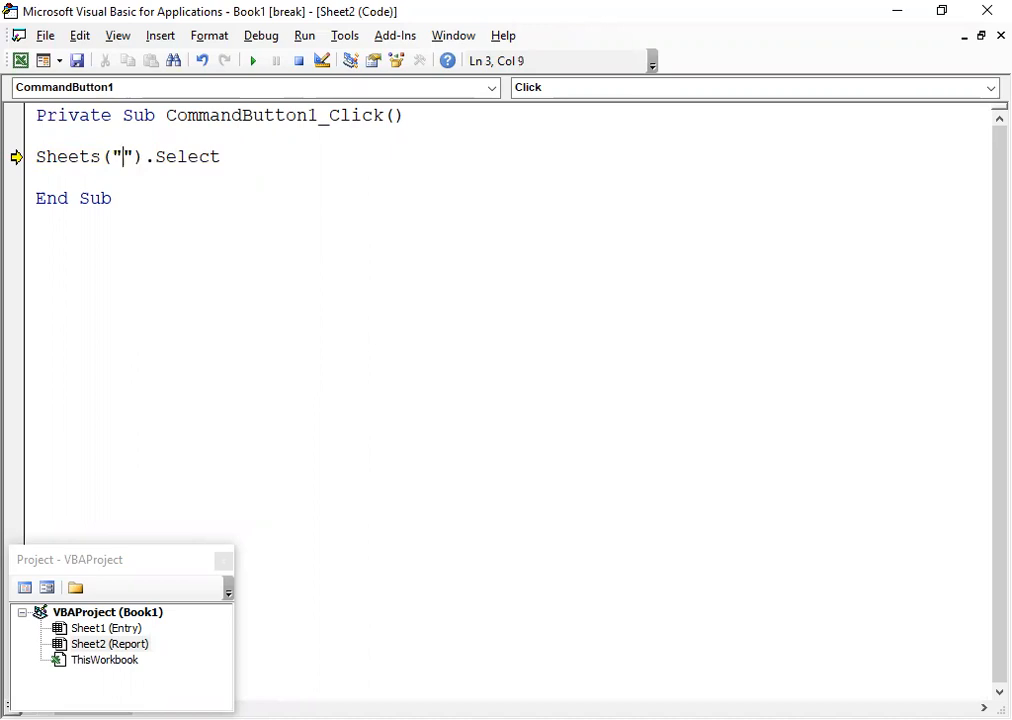
type("Entry")
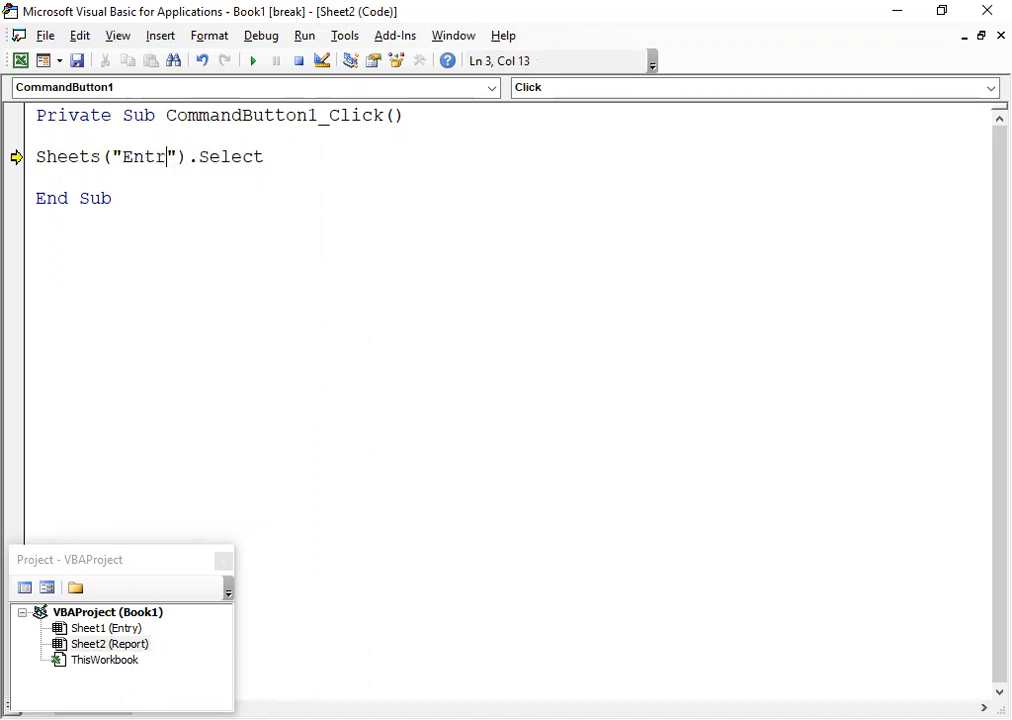
left_click(219, 237)
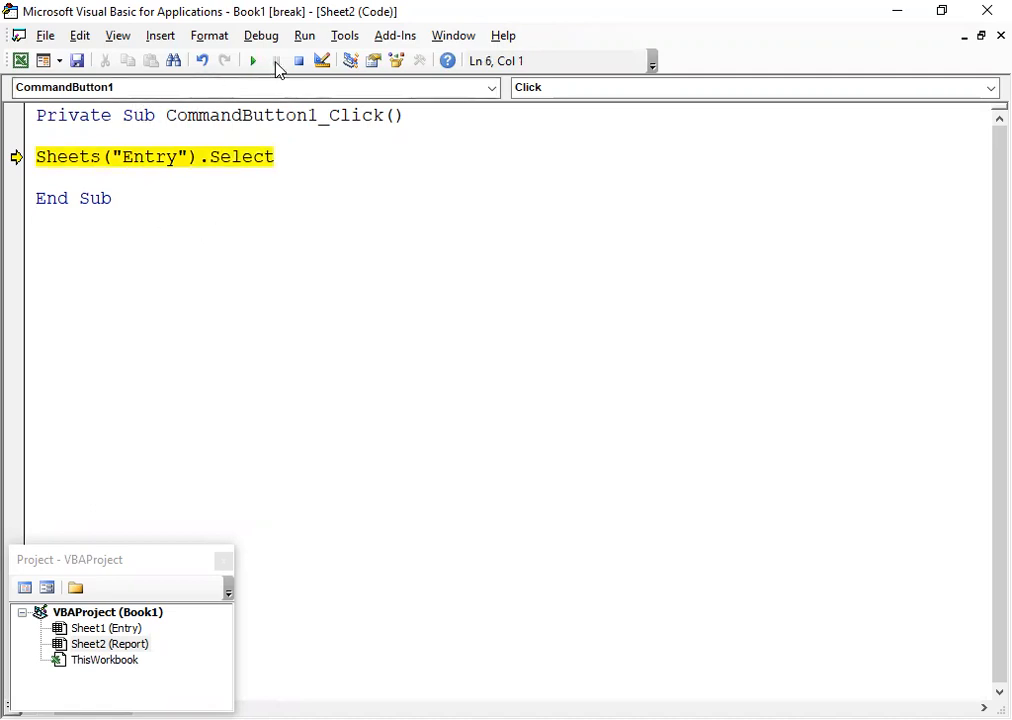
left_click(301, 62)
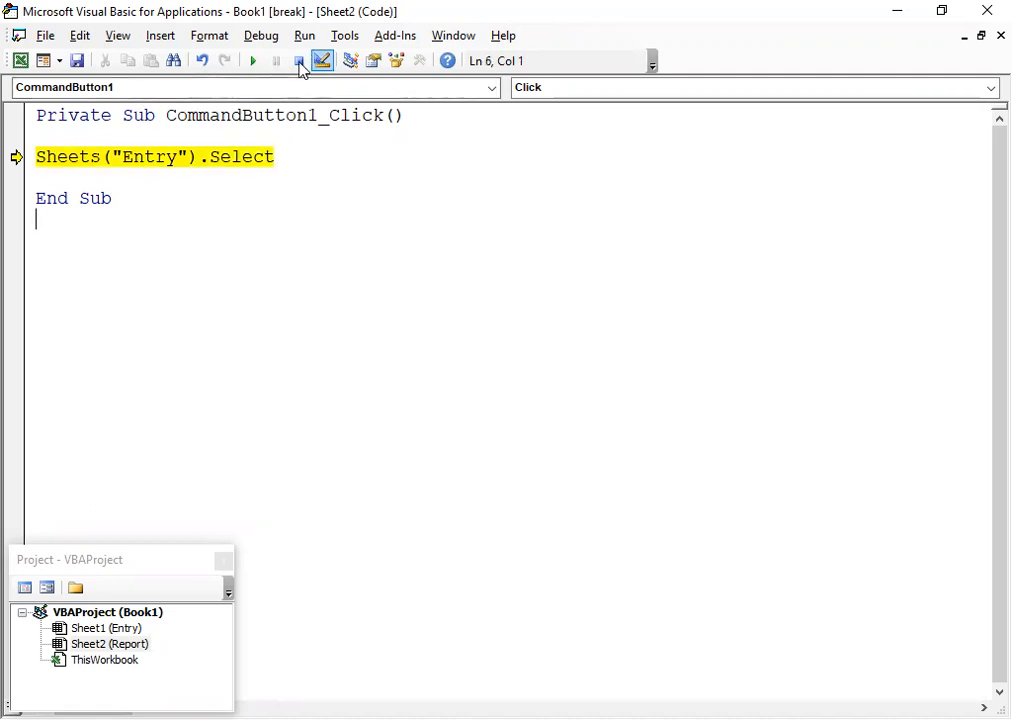
left_click(20, 62)
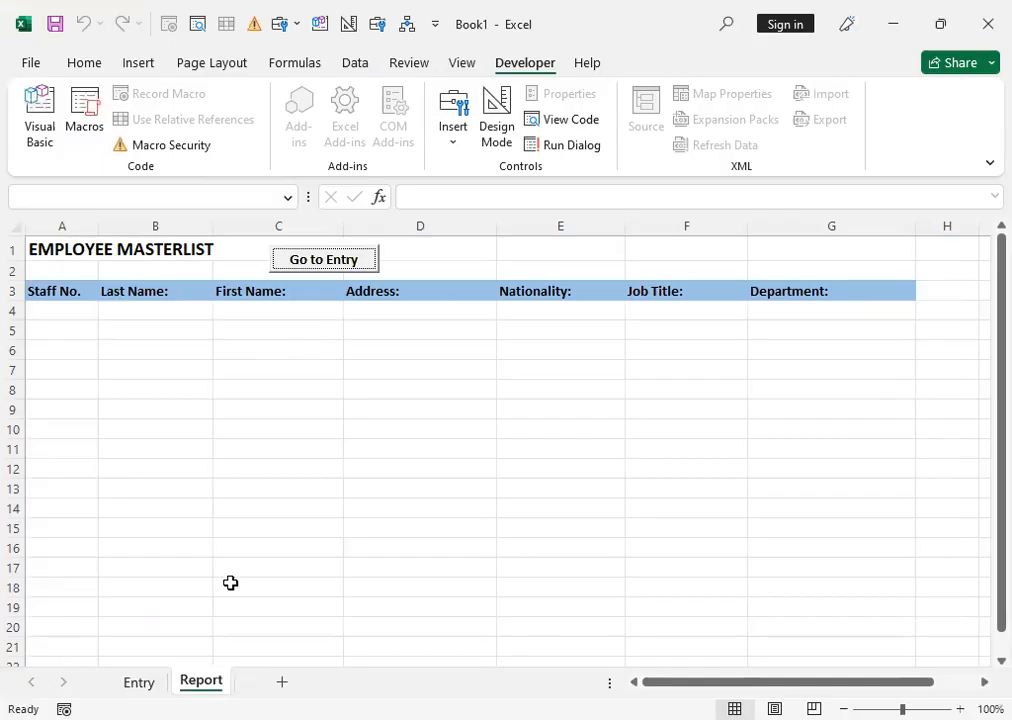
- In Design Mode, change the Show Report button's click procedure on the Entry sheet to Sheets("Report").Select
left_click(131, 683)
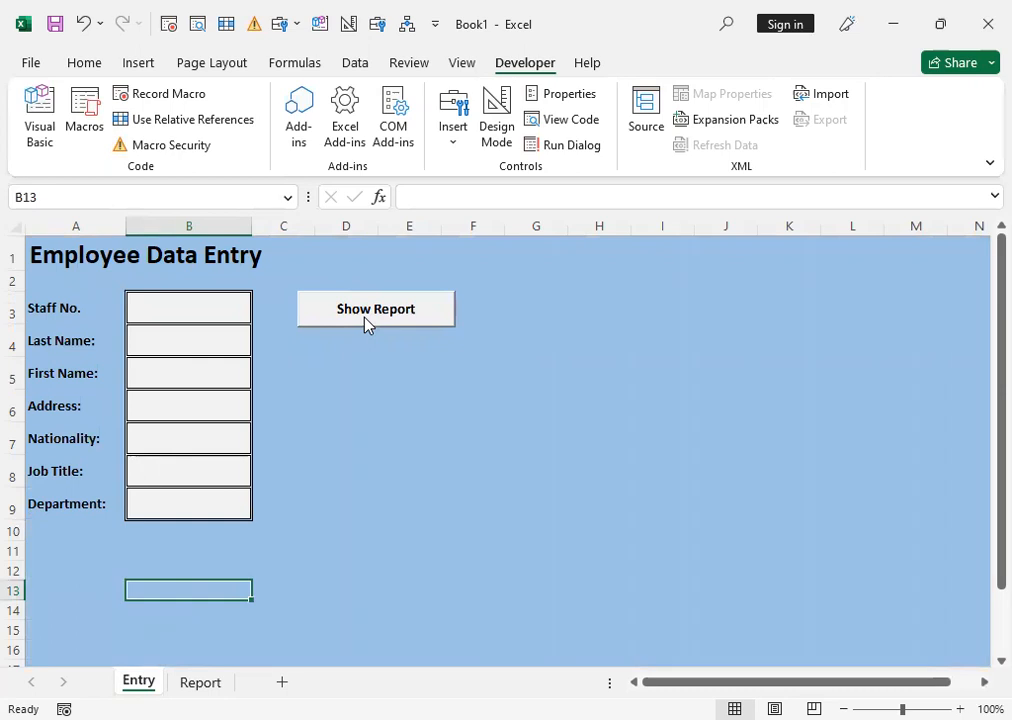
left_click(496, 138)
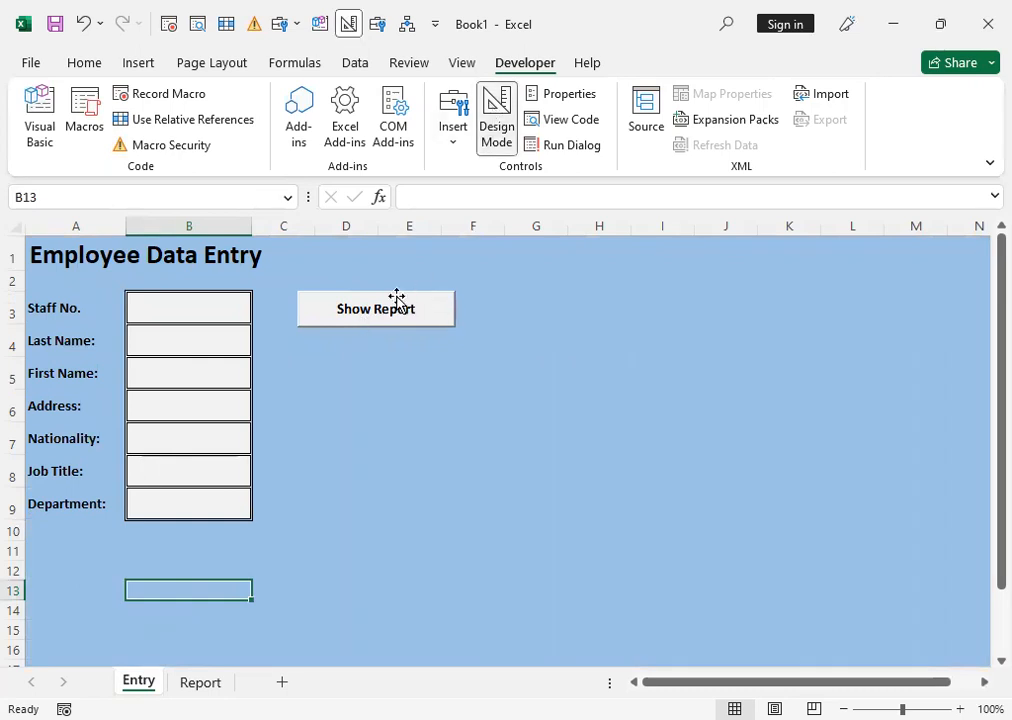
left_click(375, 317)
double_click(375, 314)
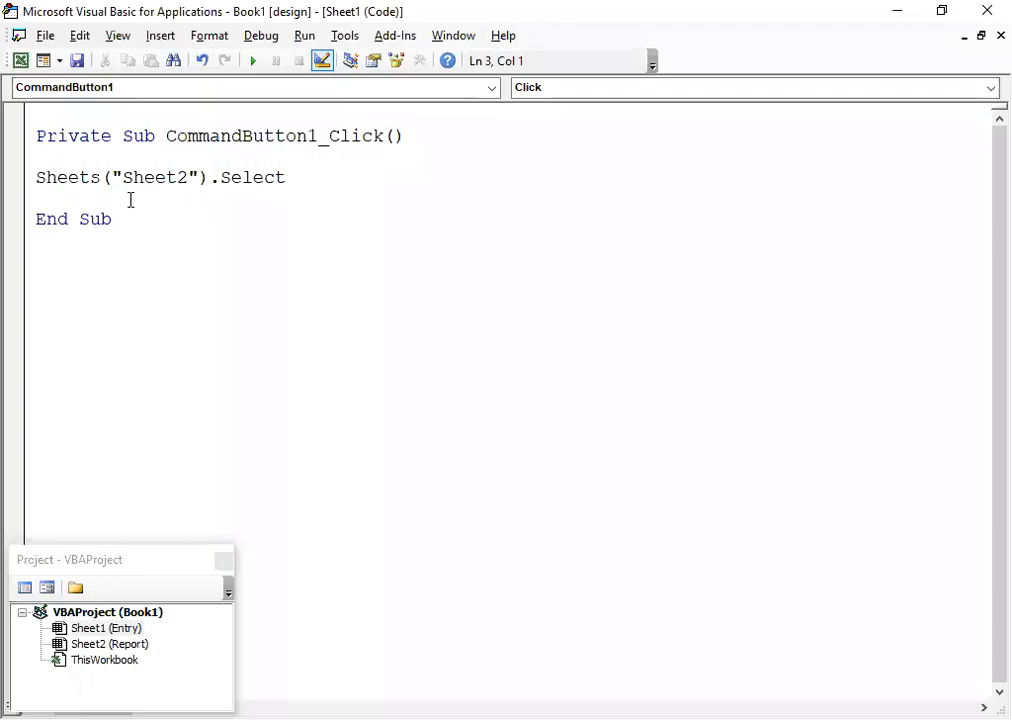
left_click(195, 170)
key("BackSpace")
key("BackSpace")
key("BackSpace")
key("BackSpace")
key("BackSpace")
key("BackSpace")
type("Repo")
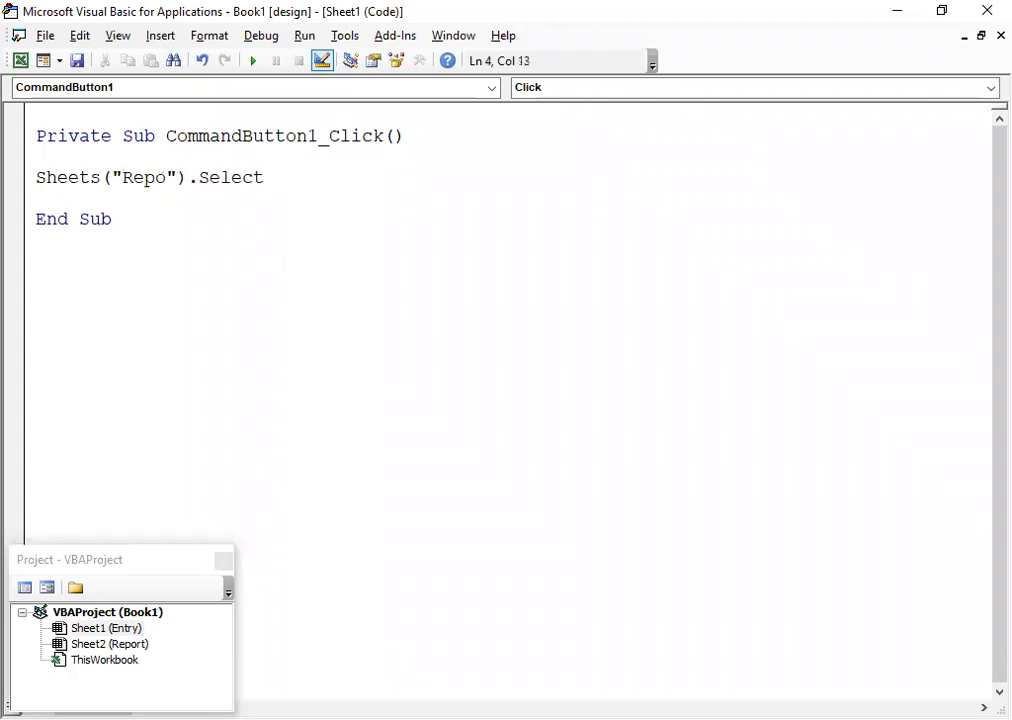
type("rt")
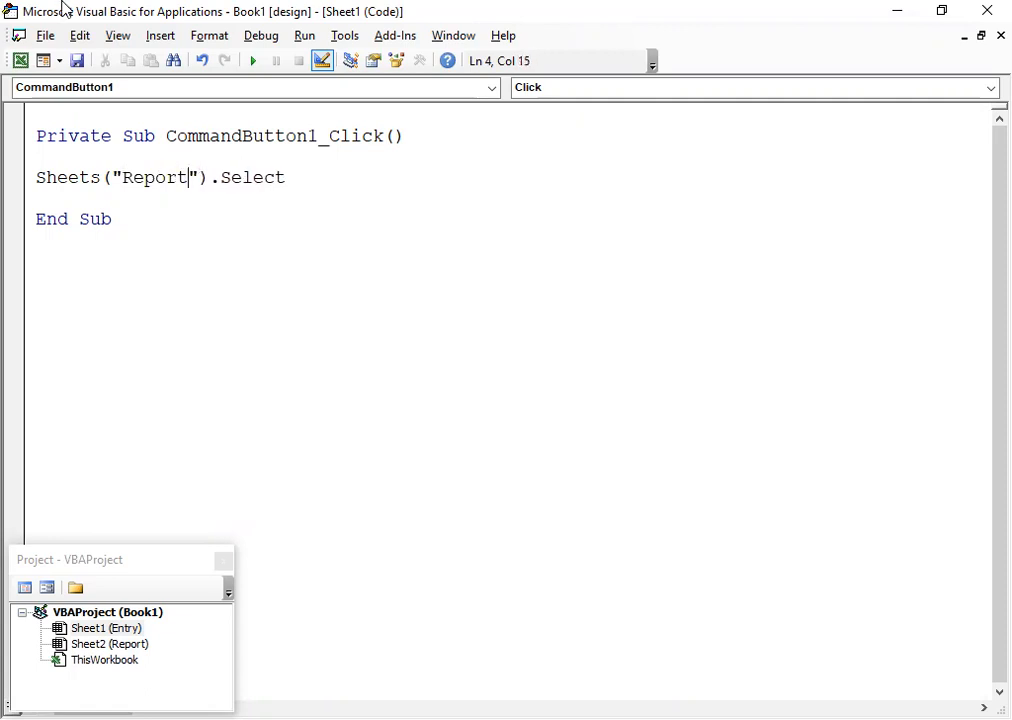
- Return to the worksheet, turn off Design Mode and test the Show Report and Go to Entry buttons, ending on the Entry sheet
left_click(20, 61)
left_click(407, 406)
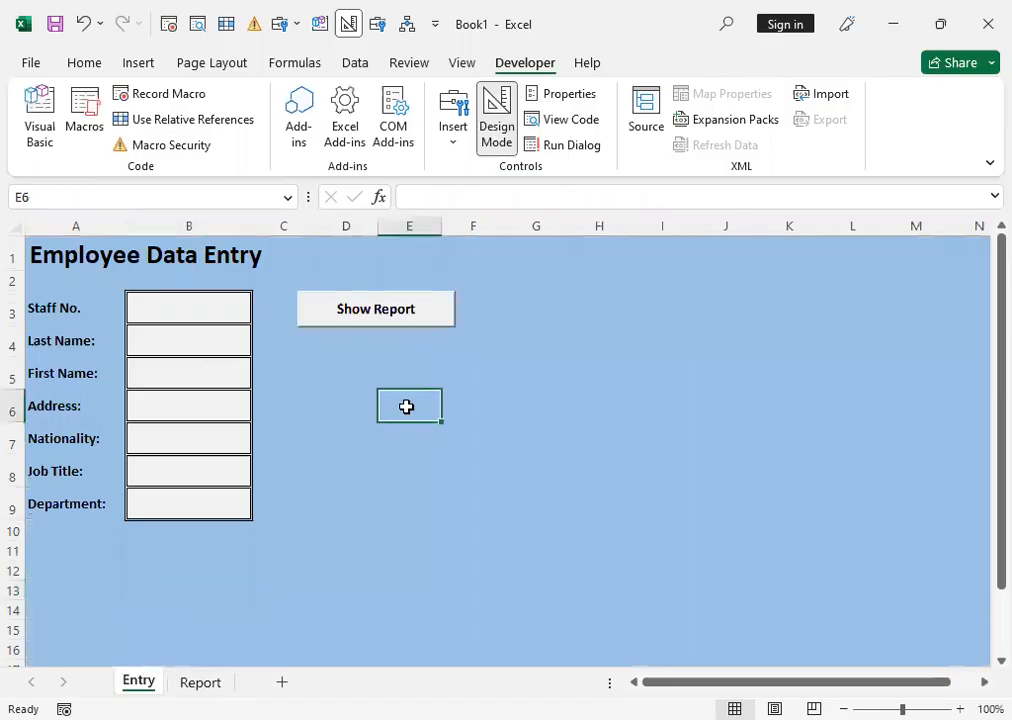
left_click(496, 140)
left_click(372, 312)
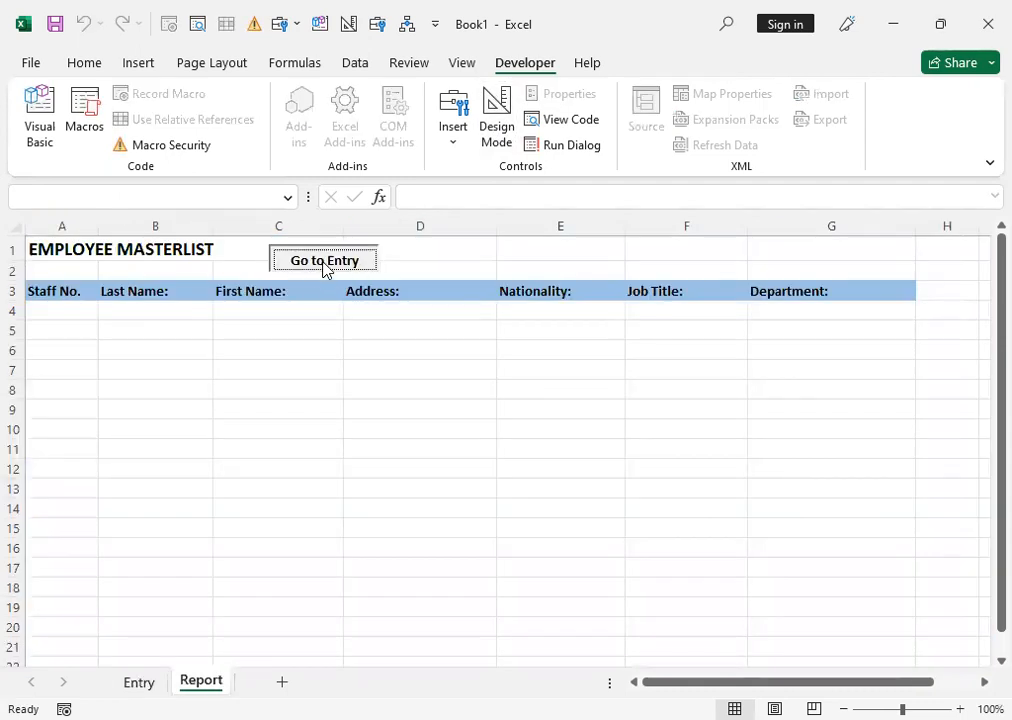
left_click(325, 262)
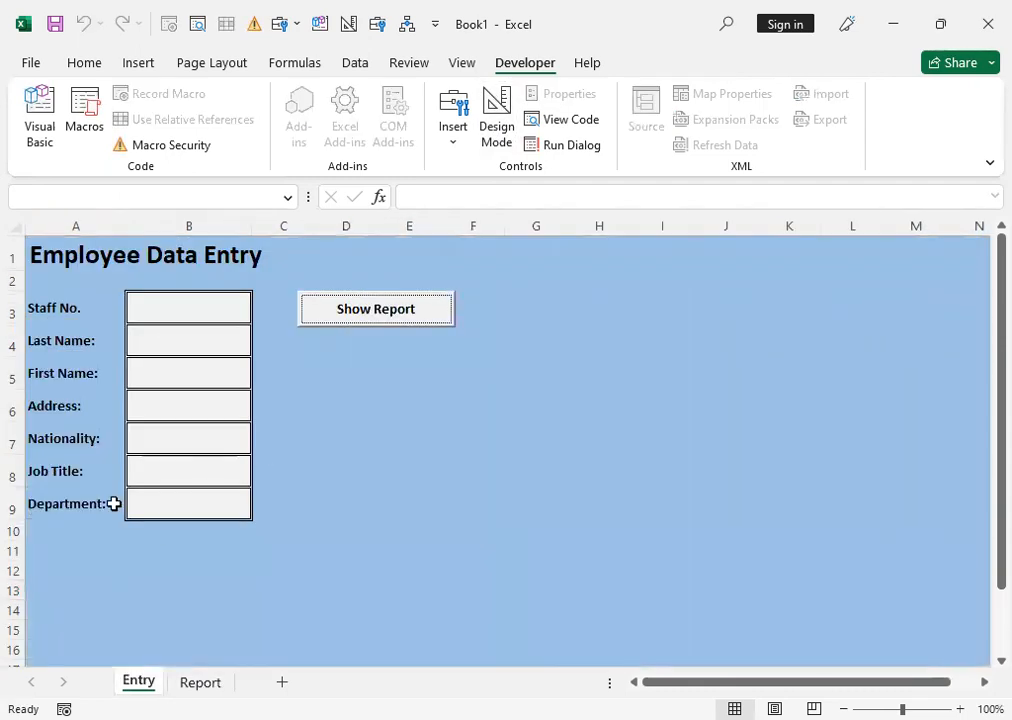
left_click(358, 311)
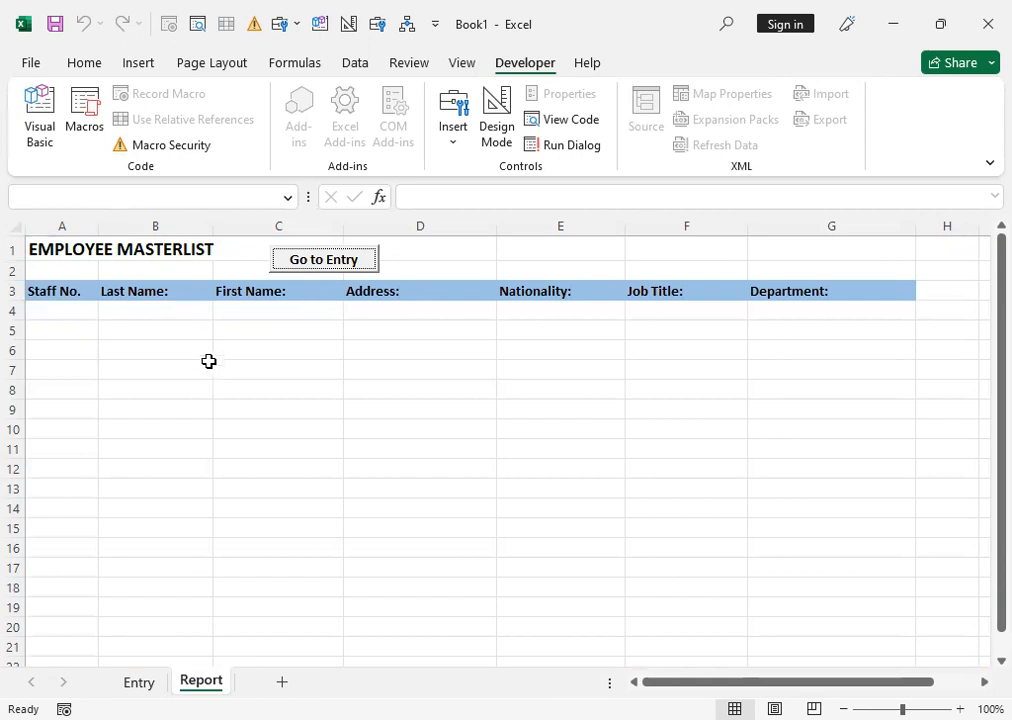
left_click(331, 264)
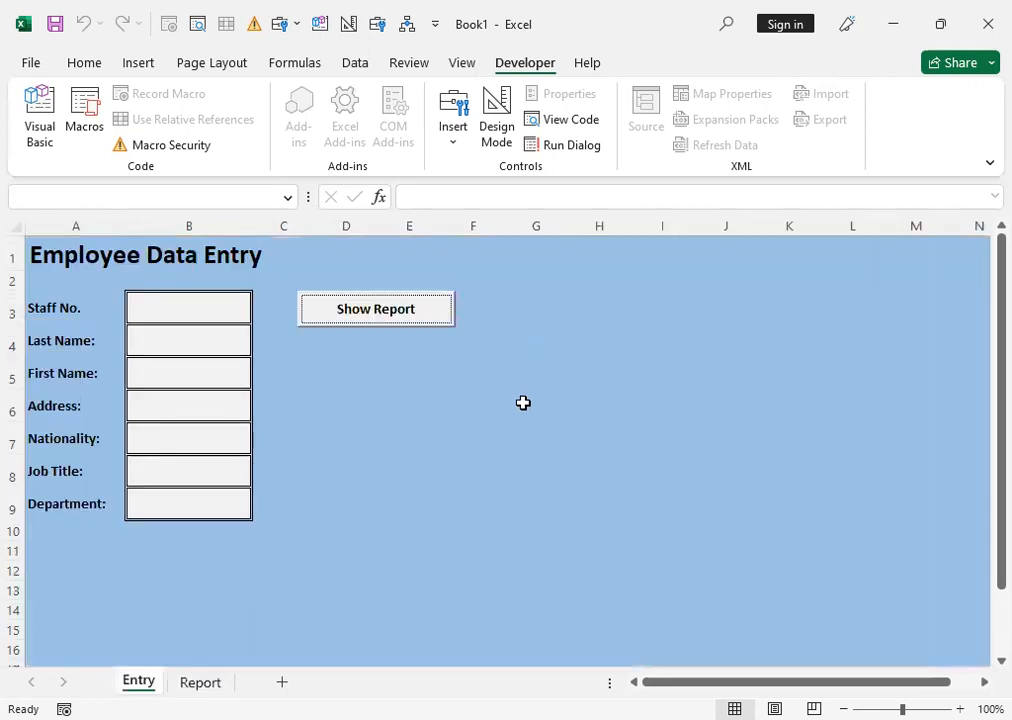